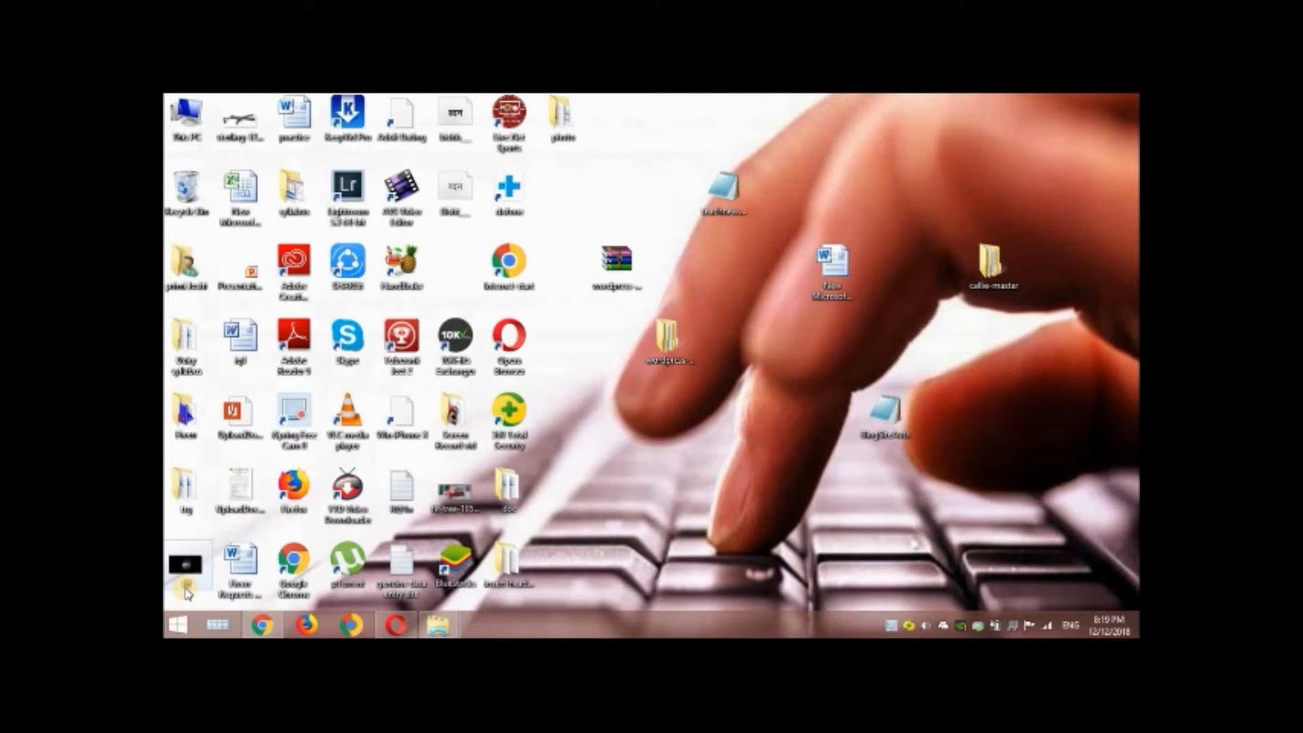
Launch Excel from the Run dialog and maximize the new workbook window.
{"action": "key", "text": "super+r"}
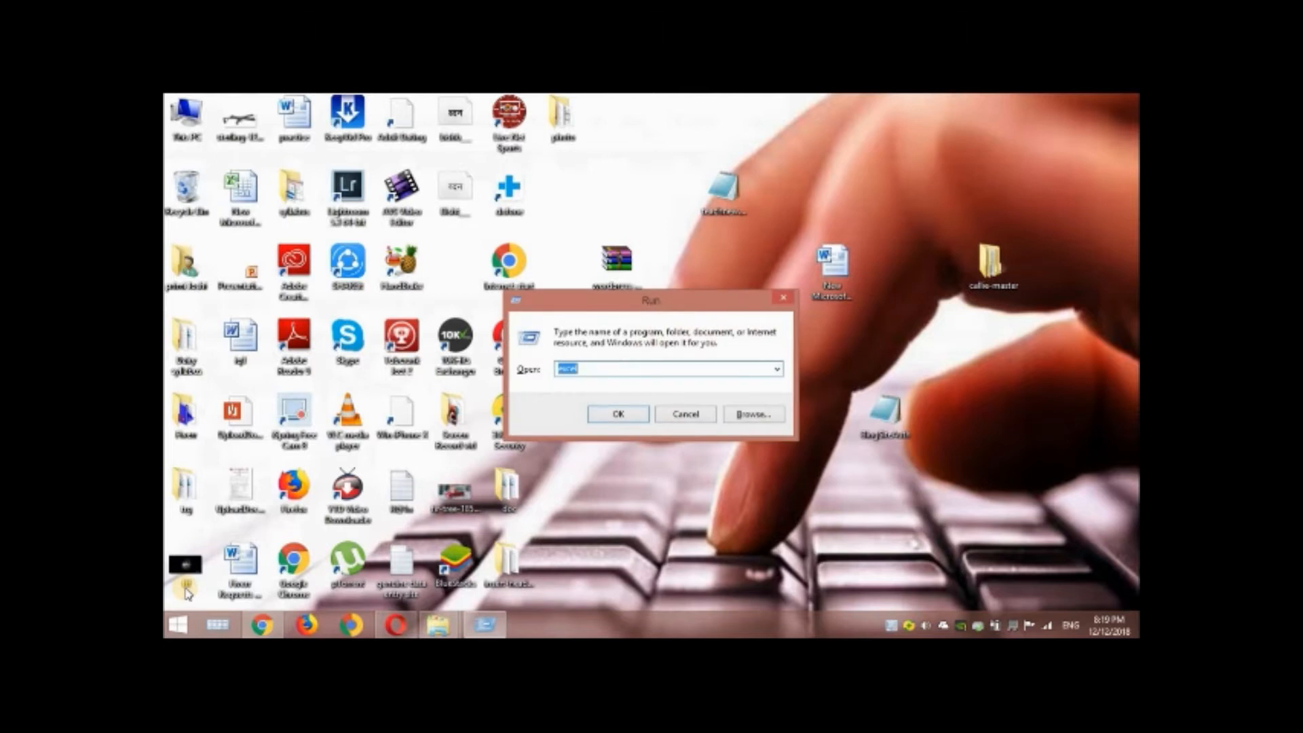
{"action": "key", "text": "Return"}
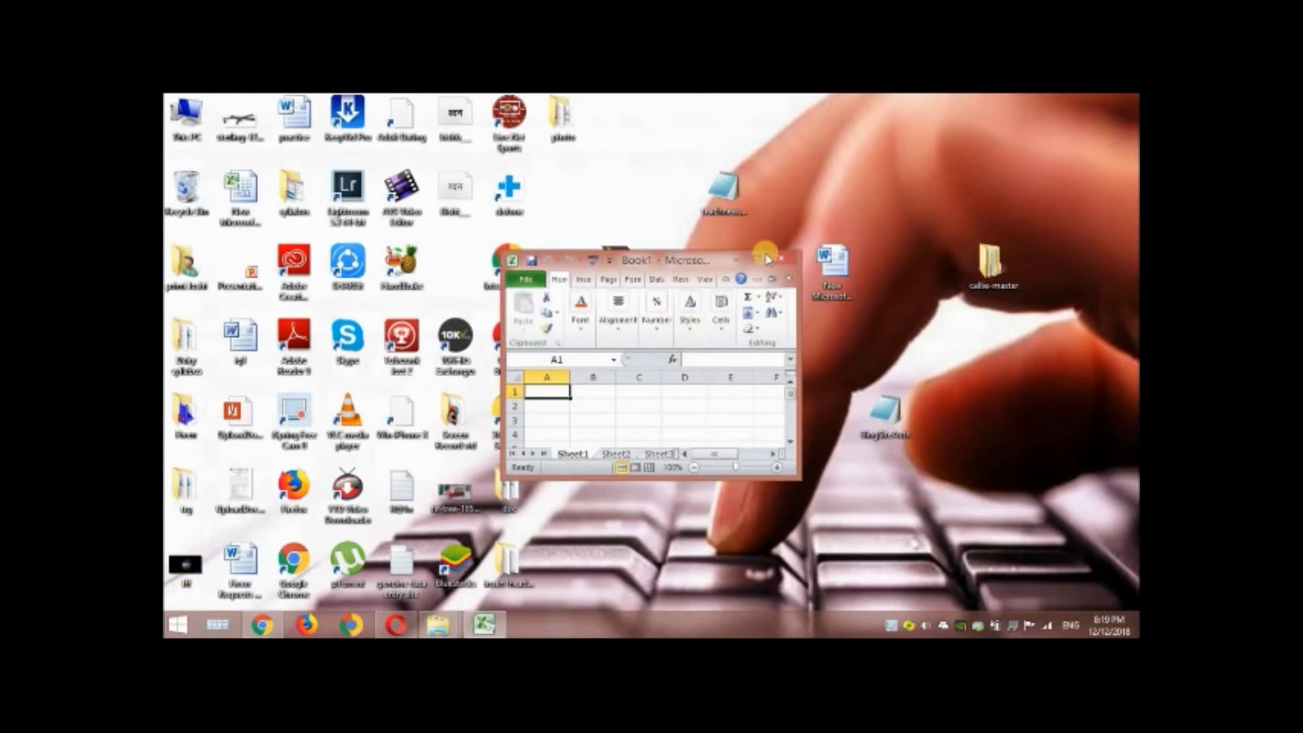
{"action": "left_click", "coordinate": [767, 258]}
Enter the column headings SN in A2 and Name in B2.
{"action": "key", "text": "Down"}
{"action": "type", "text": "SN"}
{"action": "key", "text": "Tab"}
{"action": "type", "text": "Name"}
{"action": "key", "text": "Tab"}
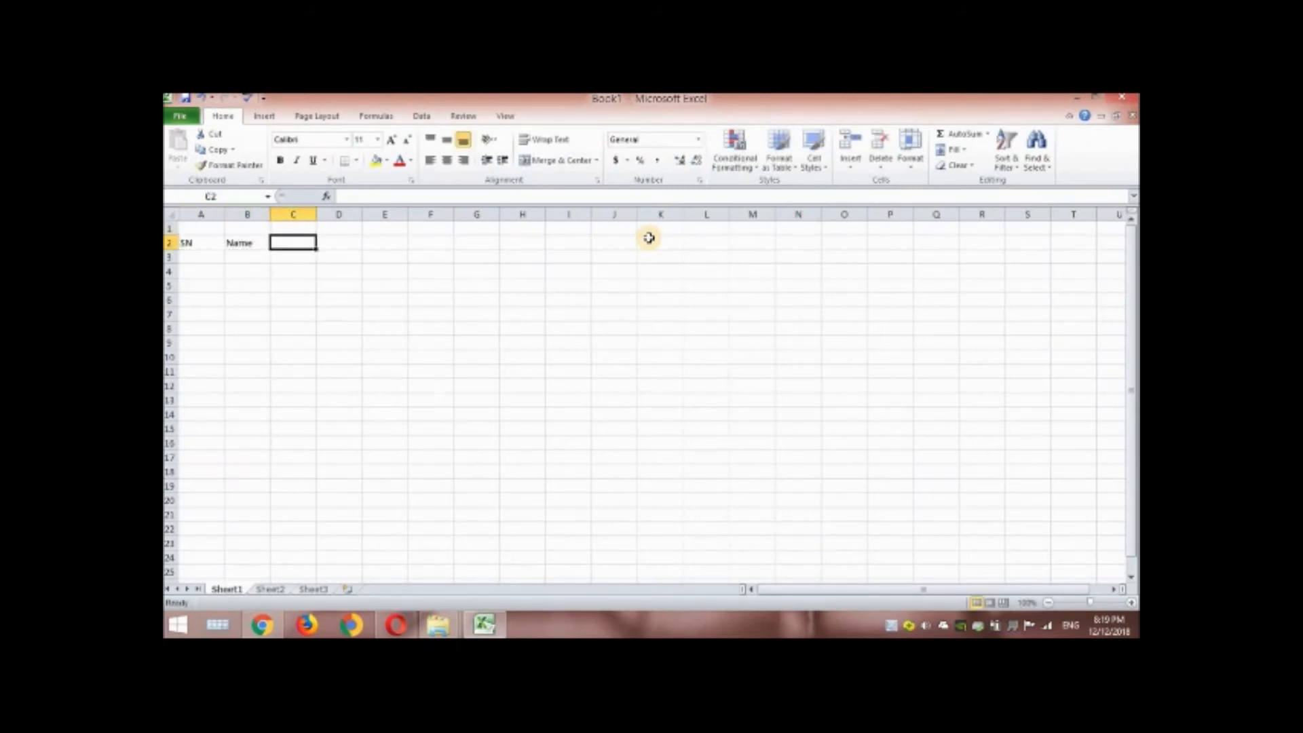
Fill in serial numbers 1 to 10 in A3:A12 with a person's first name beside each in column B.
{"action": "key", "text": "Down"}
{"action": "key", "text": "Left"}
{"action": "key", "text": "Left"}
{"action": "type", "text": "1"}
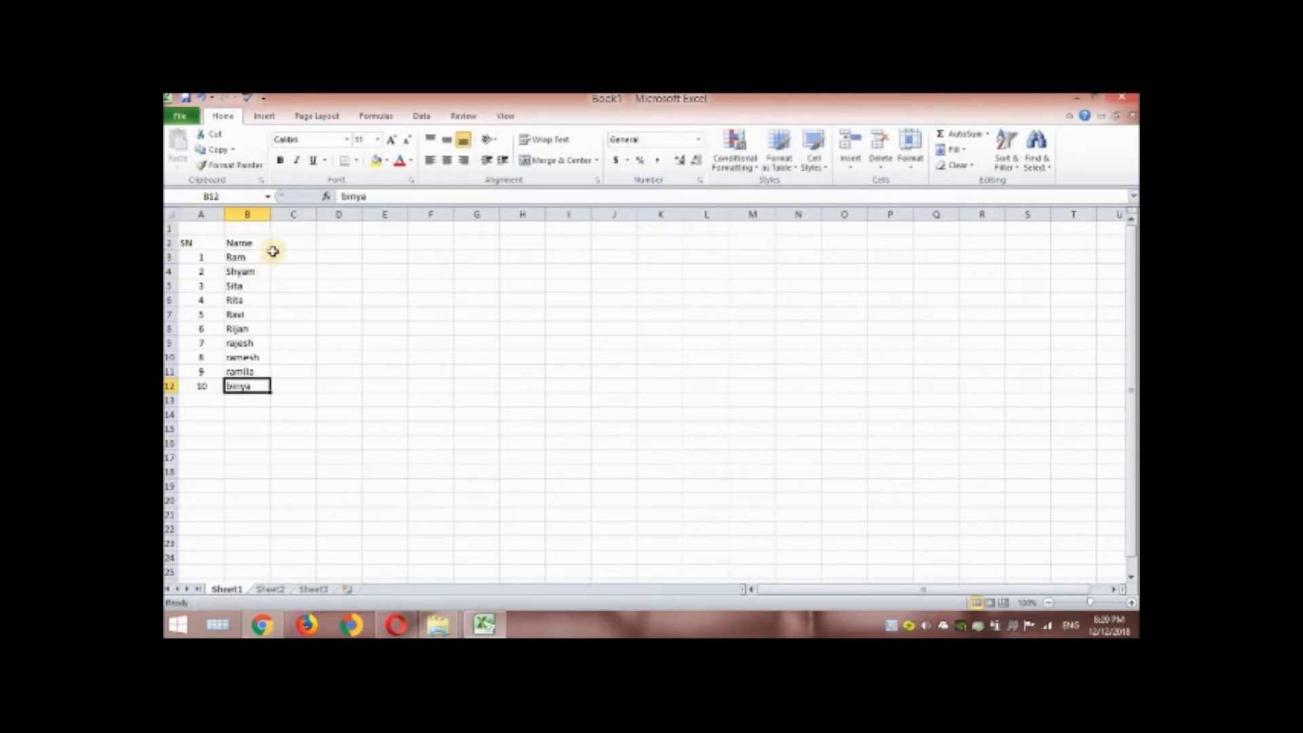
Merge and center A1:B1 and enter the title "2018 Jan" in it.
{"action": "left_click_drag", "start_coordinate": [197, 228], "coordinate": [245, 229]}
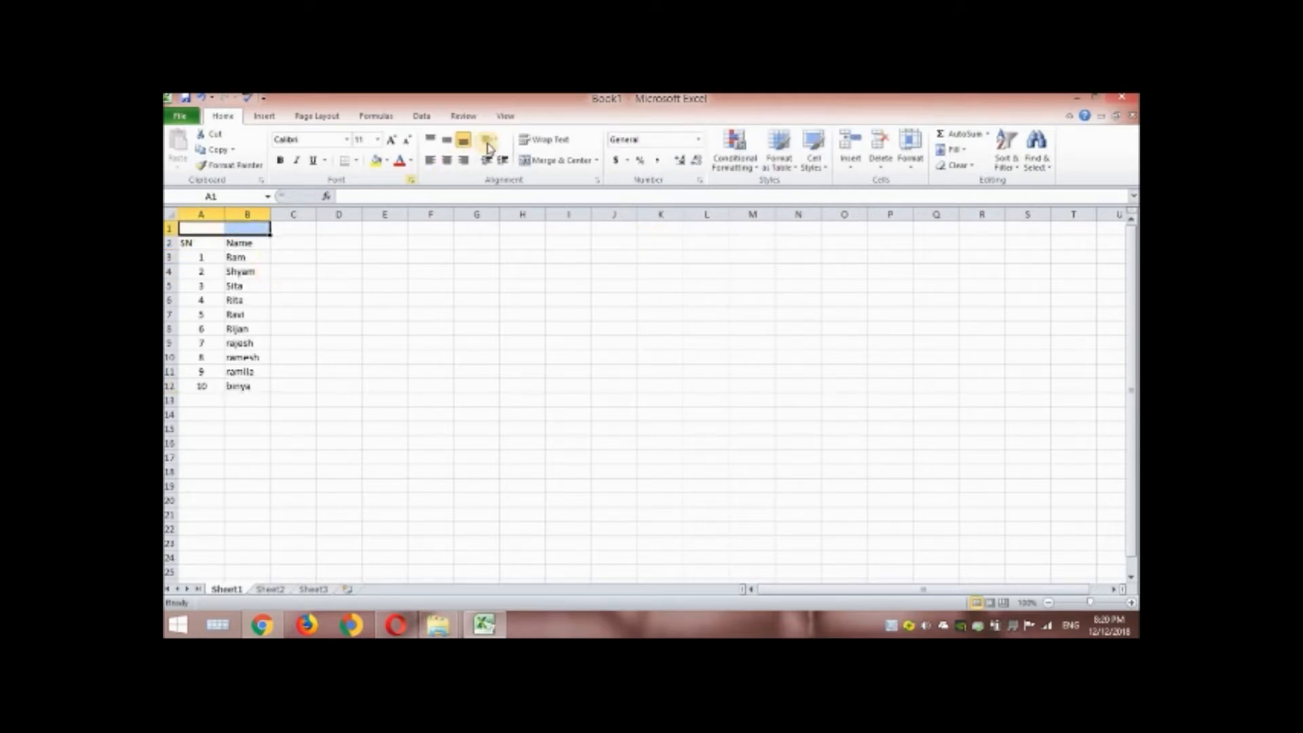
{"action": "left_click", "coordinate": [536, 161]}
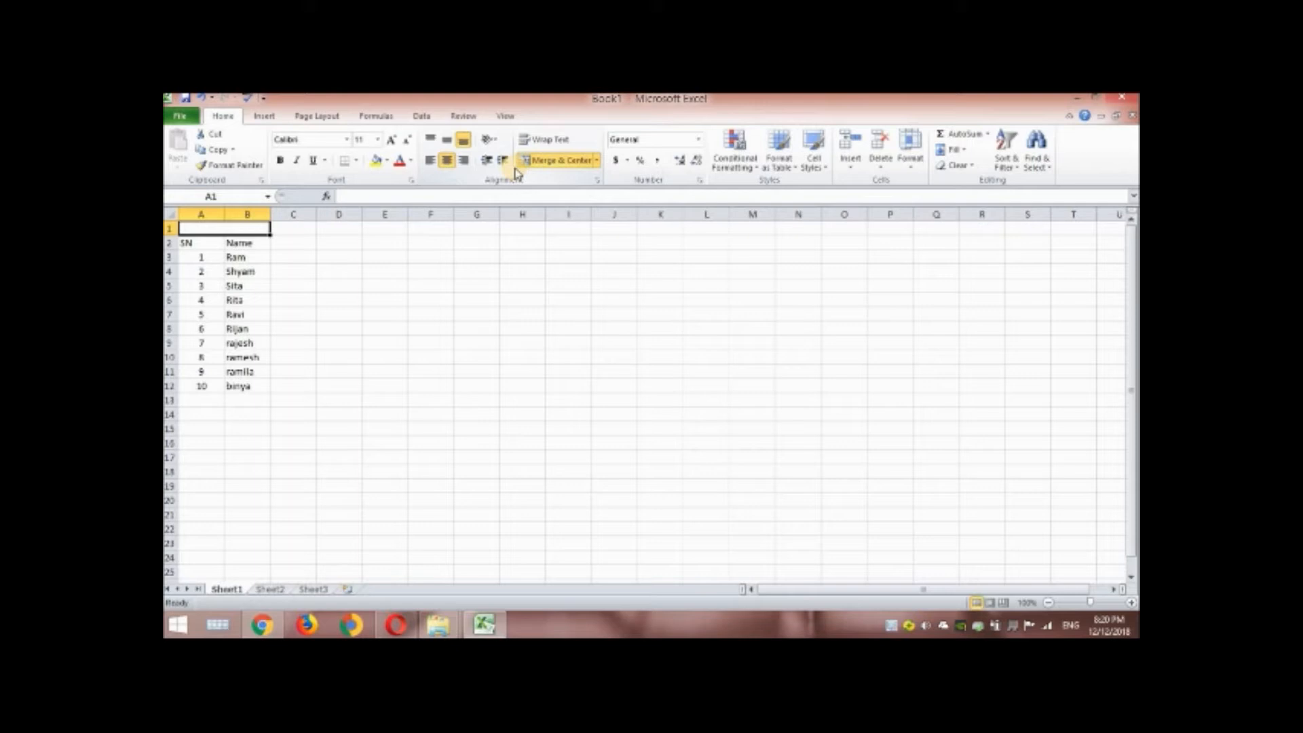
{"action": "type", "text": "2018 Jan"}
{"action": "key", "text": "Return"}
{"action": "key", "text": "Up"}
{"action": "key", "text": "Right"}
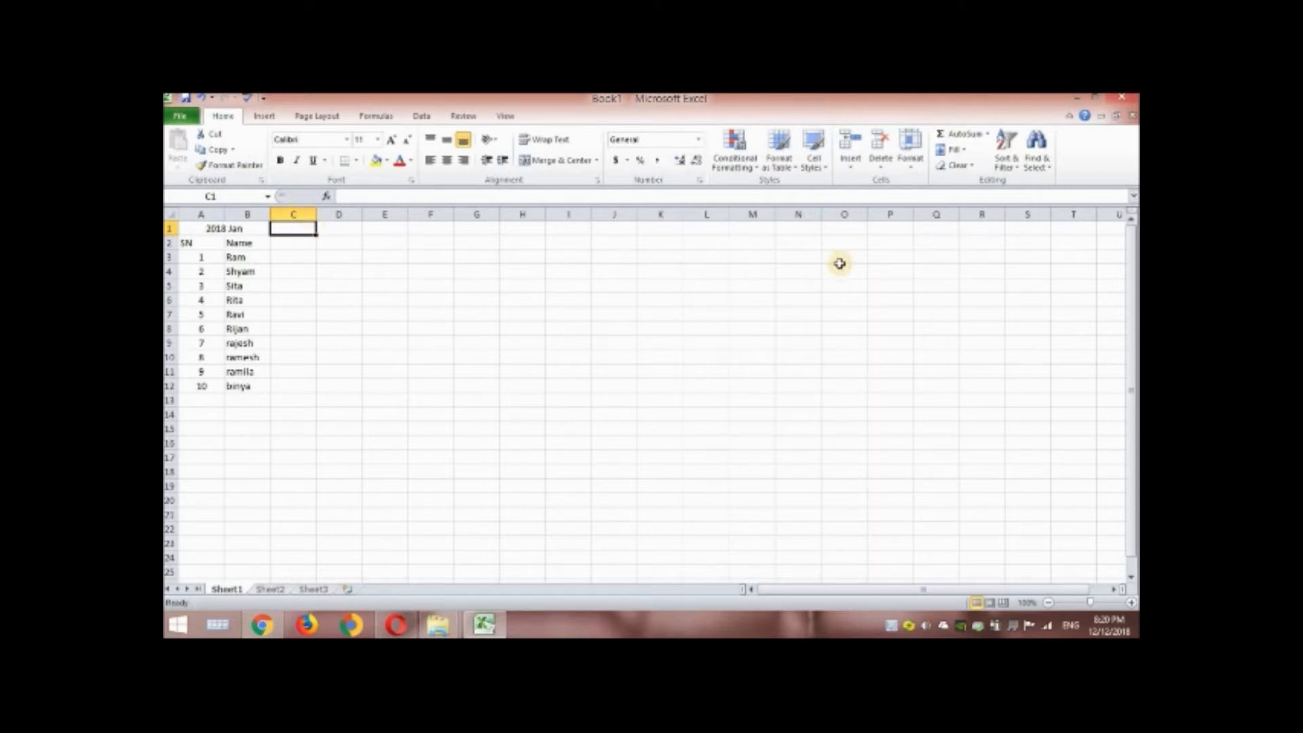
Enter the date 2018-01-01 in cell C1.
{"action": "type", "text": "20"}
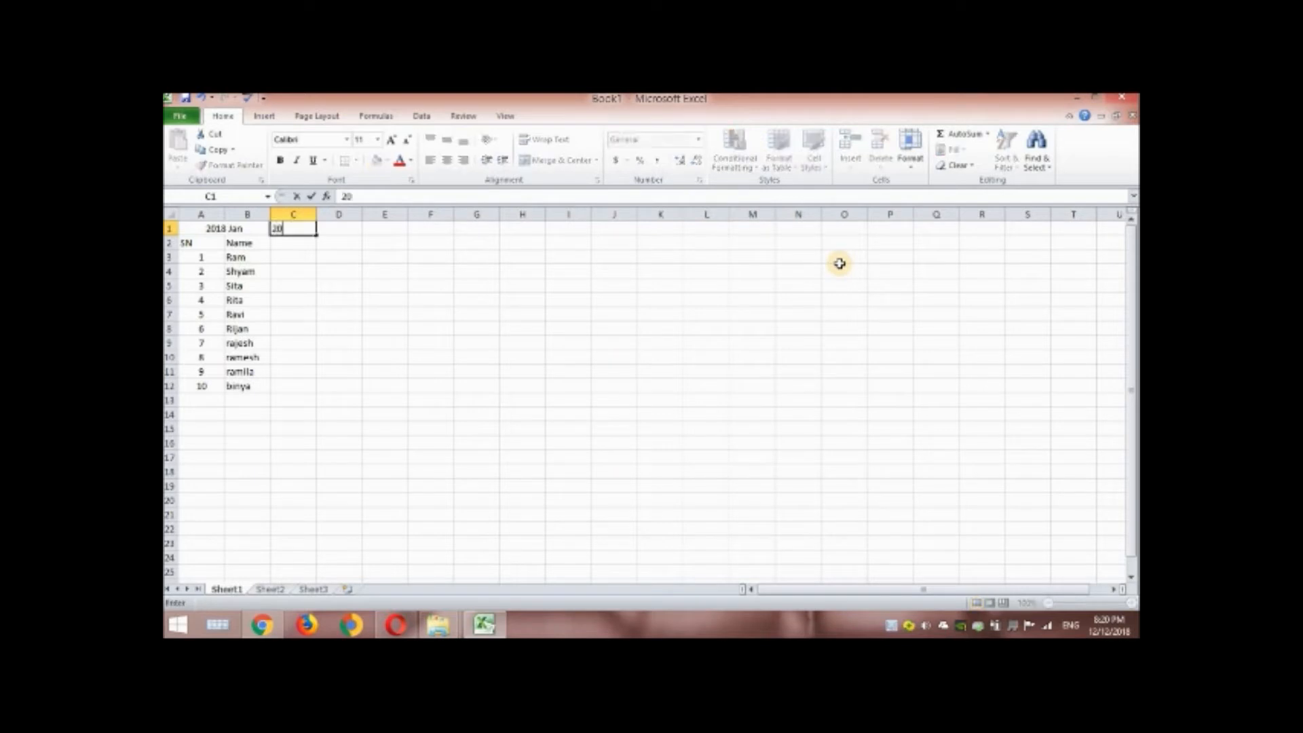
{"action": "type", "text": "18-01-01"}
{"action": "key", "text": "Return"}
{"action": "key", "text": "Up"}
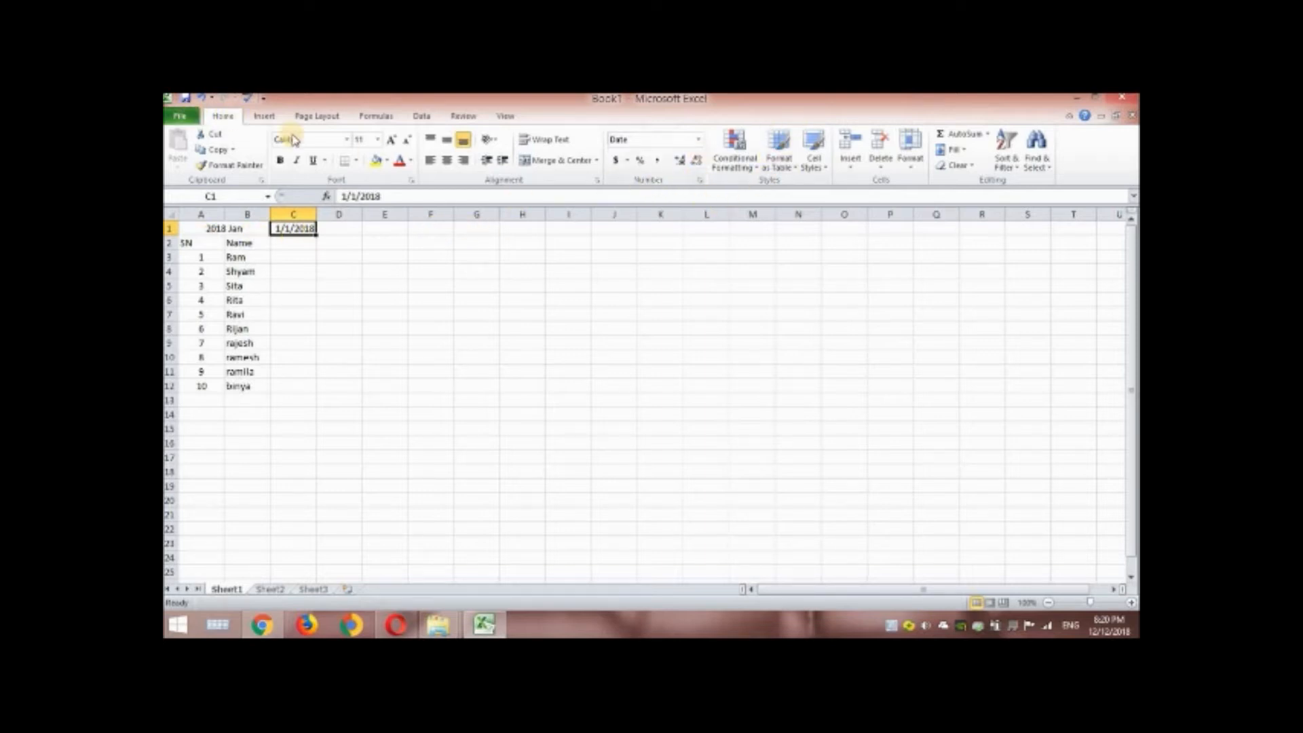
Apply the custom number format "dd" to the date in C1 so only the day number shows.
{"action": "left_click", "coordinate": [701, 182]}
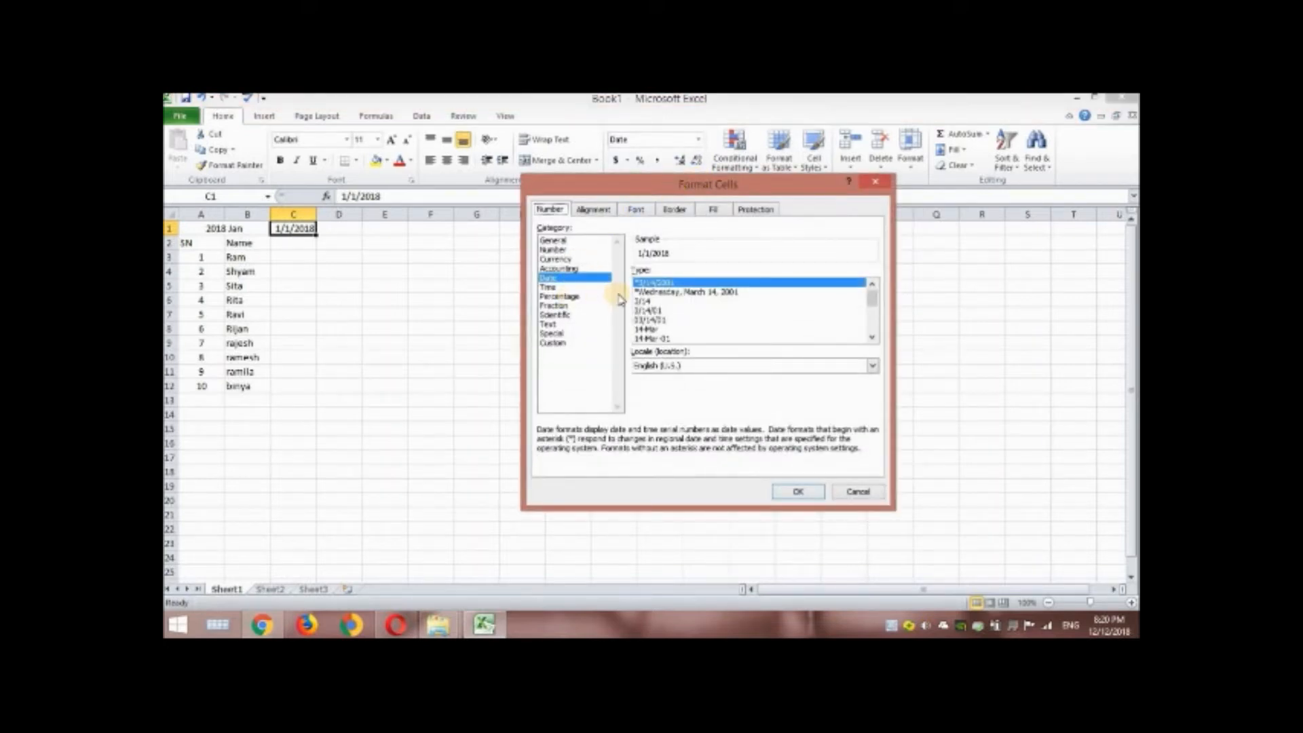
{"action": "left_click", "coordinate": [651, 292]}
{"action": "scroll", "coordinate": [674, 335], "scroll_direction": "down", "scroll_amount": 3}
{"action": "scroll", "coordinate": [674, 334], "scroll_direction": "up", "scroll_amount": 3}
{"action": "scroll", "coordinate": [675, 331], "scroll_direction": "down", "scroll_amount": 3}
{"action": "scroll", "coordinate": [675, 329], "scroll_direction": "up", "scroll_amount": 3}
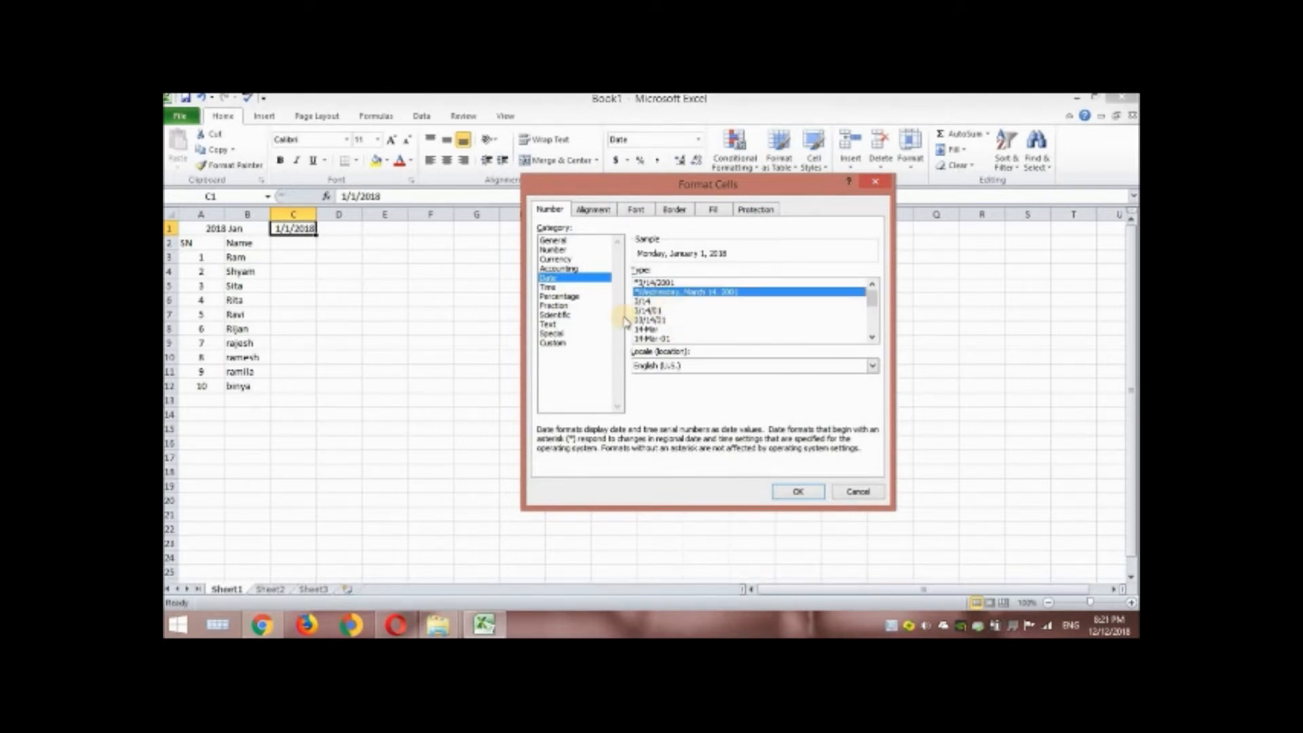
{"action": "left_click", "coordinate": [552, 343]}
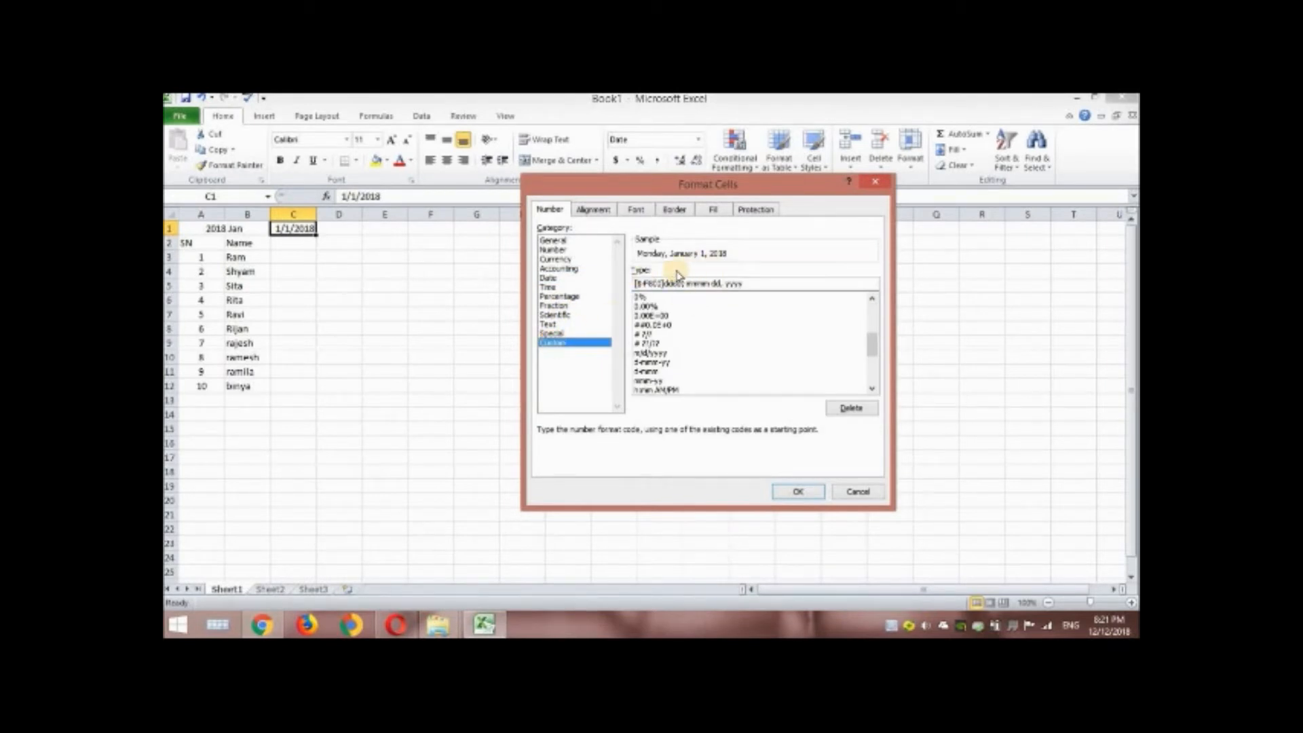
{"action": "left_click_drag", "start_coordinate": [770, 283], "coordinate": [602, 288]}
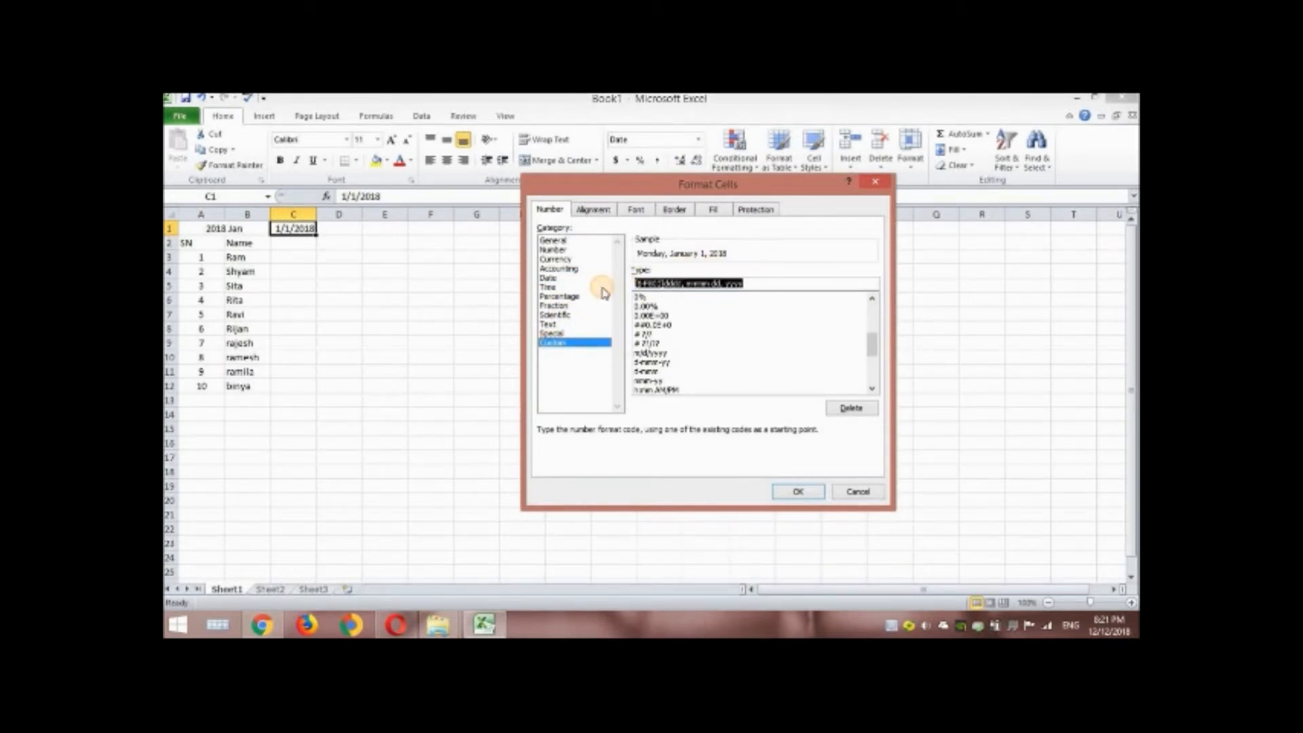
{"action": "type", "text": "dd"}
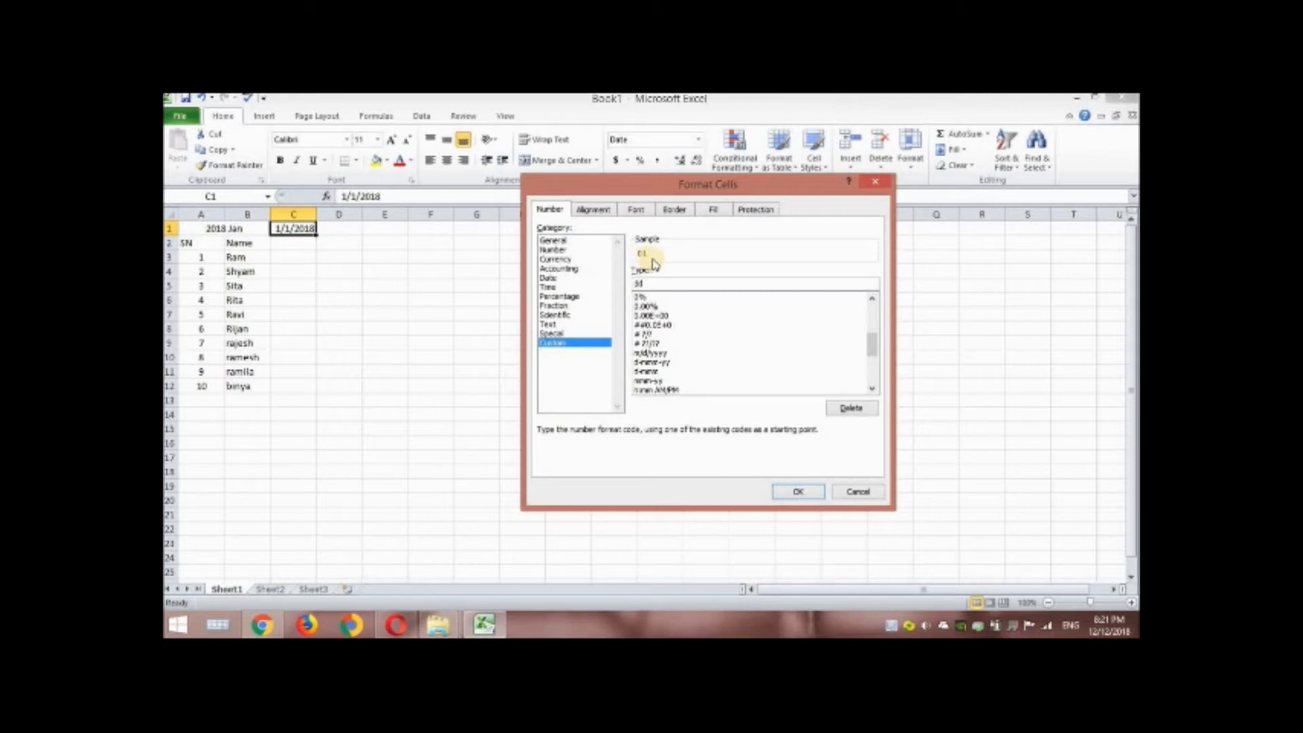
{"action": "left_click", "coordinate": [799, 490]}
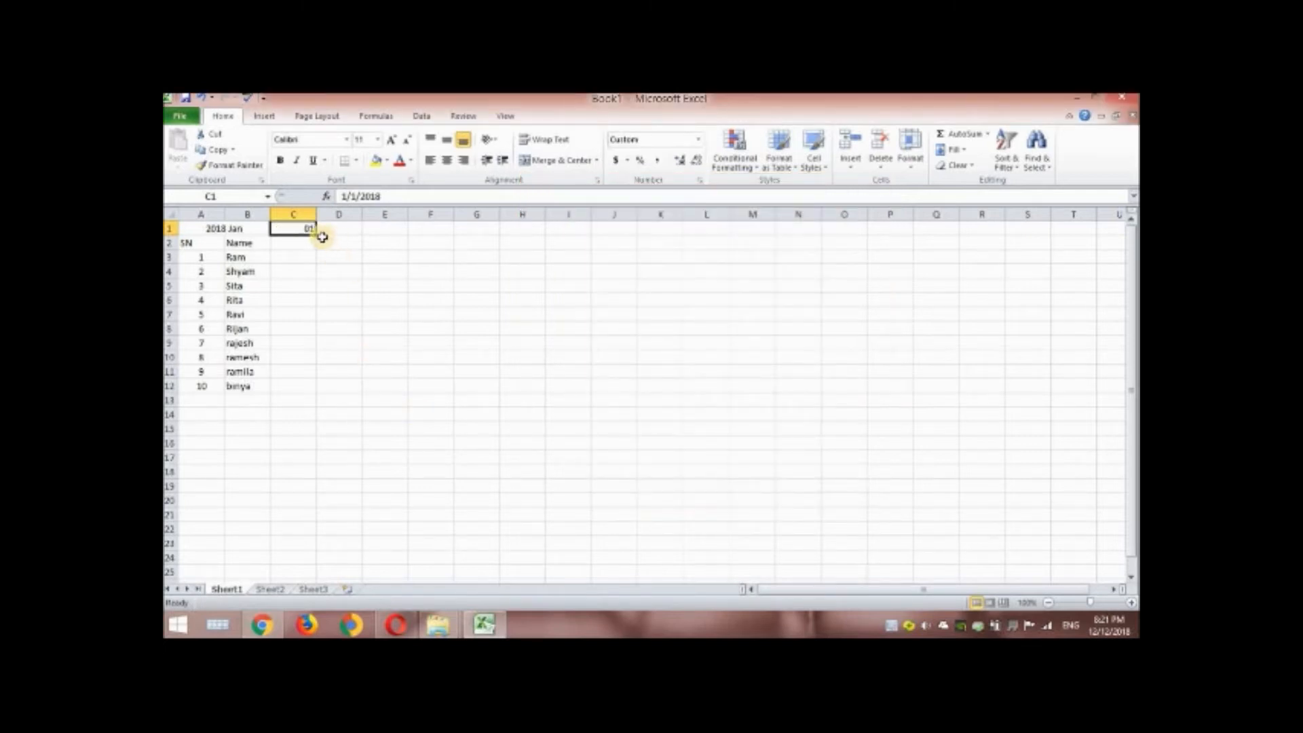
Fill the date series from C1 across to day 31 in AG1 and narrow columns C to AG equally.
{"action": "left_click_drag", "start_coordinate": [313, 232], "coordinate": [599, 235]}
{"action": "left_click", "coordinate": [569, 215]}
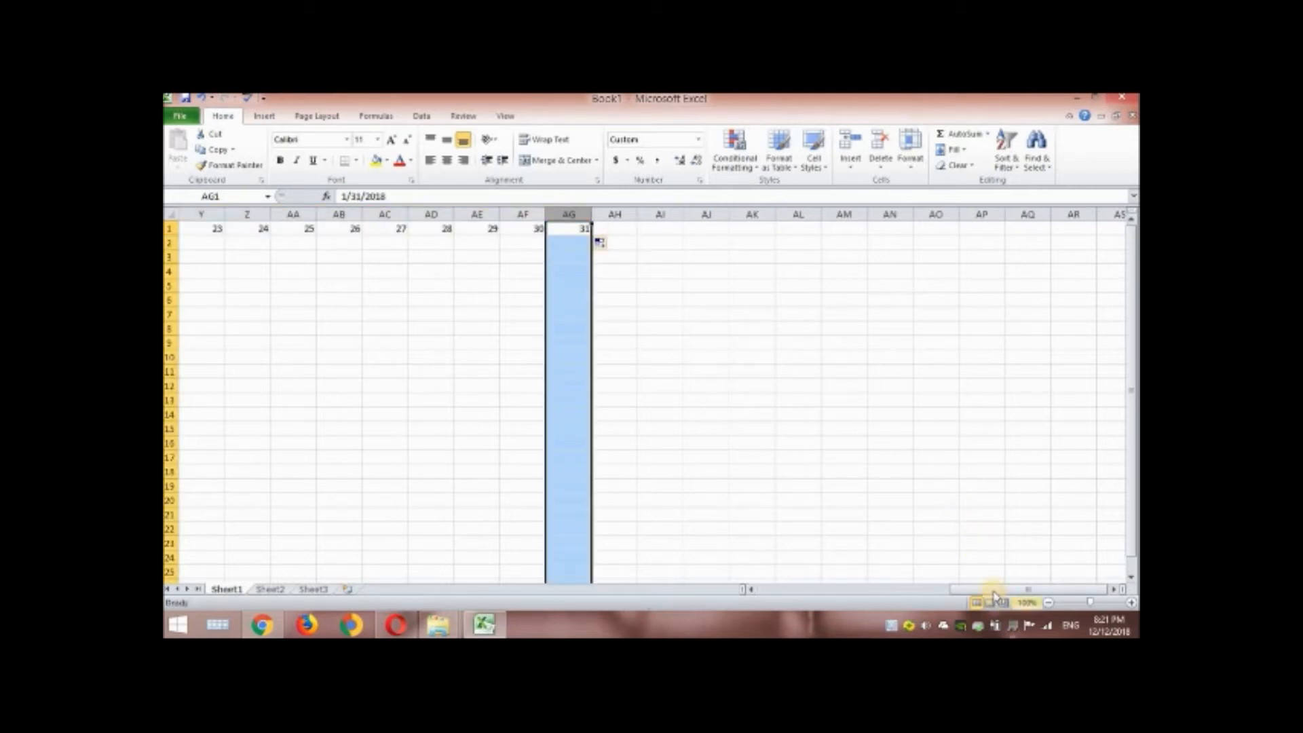
{"action": "left_click_drag", "start_coordinate": [1027, 589], "coordinate": [728, 619]}
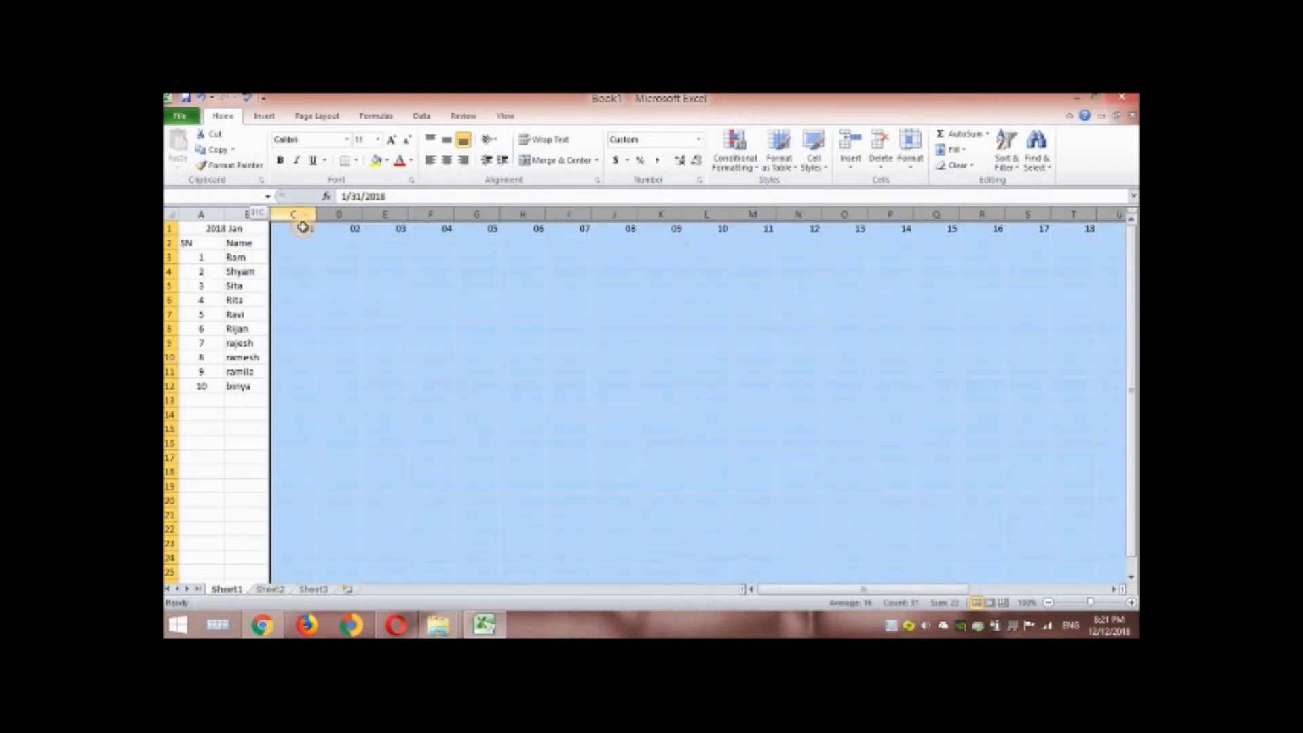
{"action": "left_click", "coordinate": [304, 214], "text": "shift"}
{"action": "left_click_drag", "start_coordinate": [317, 214], "coordinate": [296, 216]}
{"action": "left_click", "coordinate": [522, 325]}
Enter the formula =TEXT(C1,"dddd") in C2 to get the full weekday name of the date above.
{"action": "left_click", "coordinate": [284, 243]}
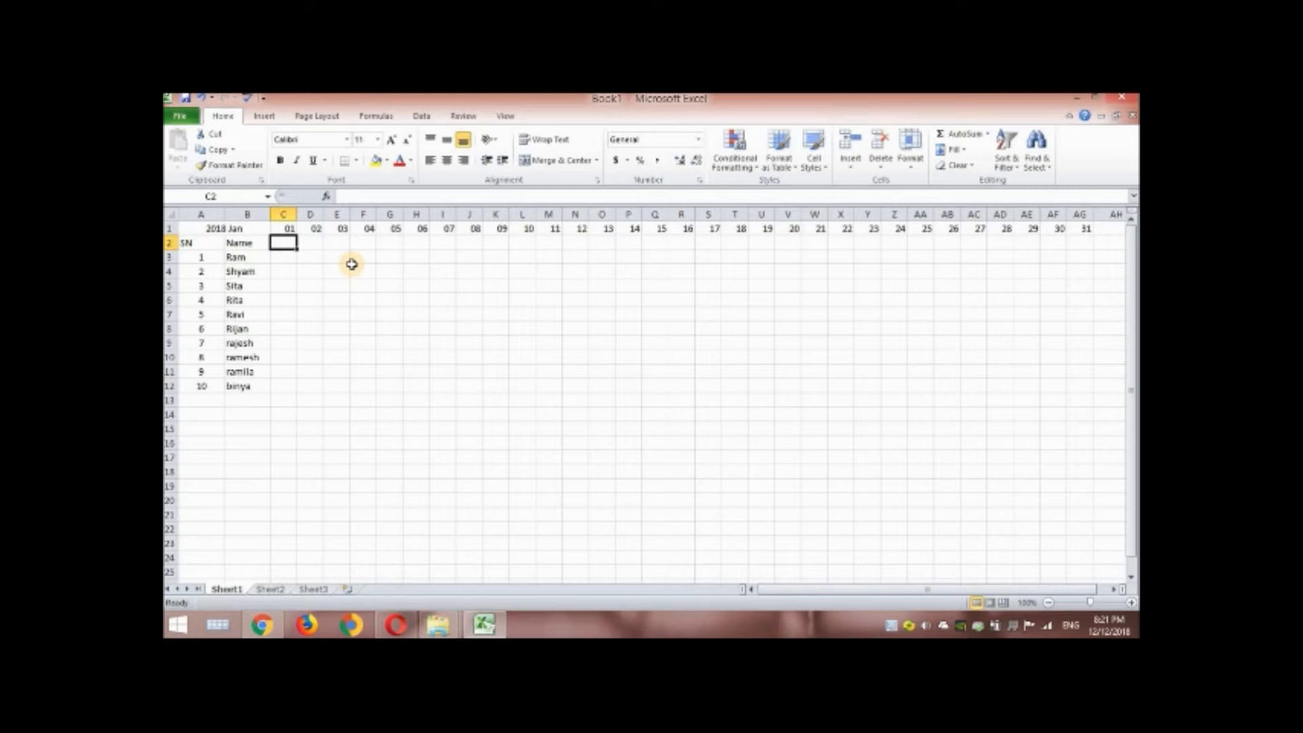
{"action": "type", "text": "="}
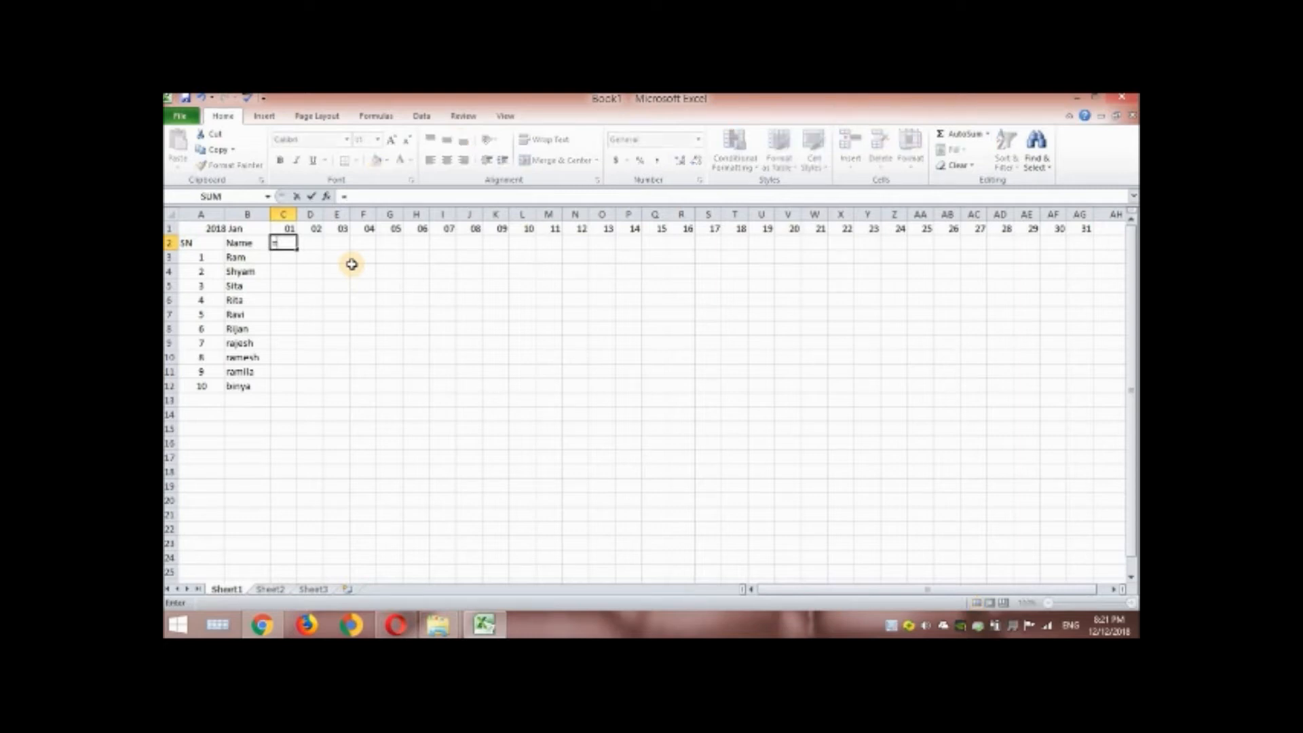
{"action": "type", "text": "text"}
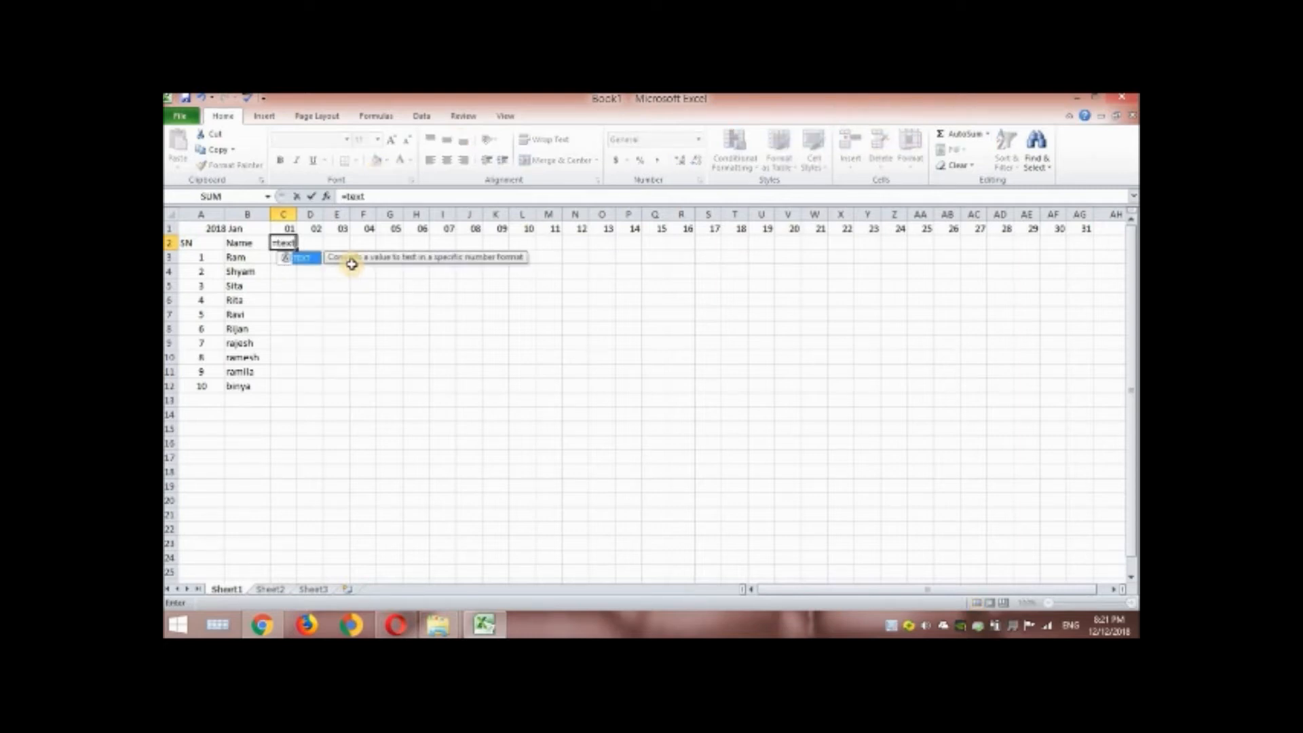
{"action": "type", "text": "("}
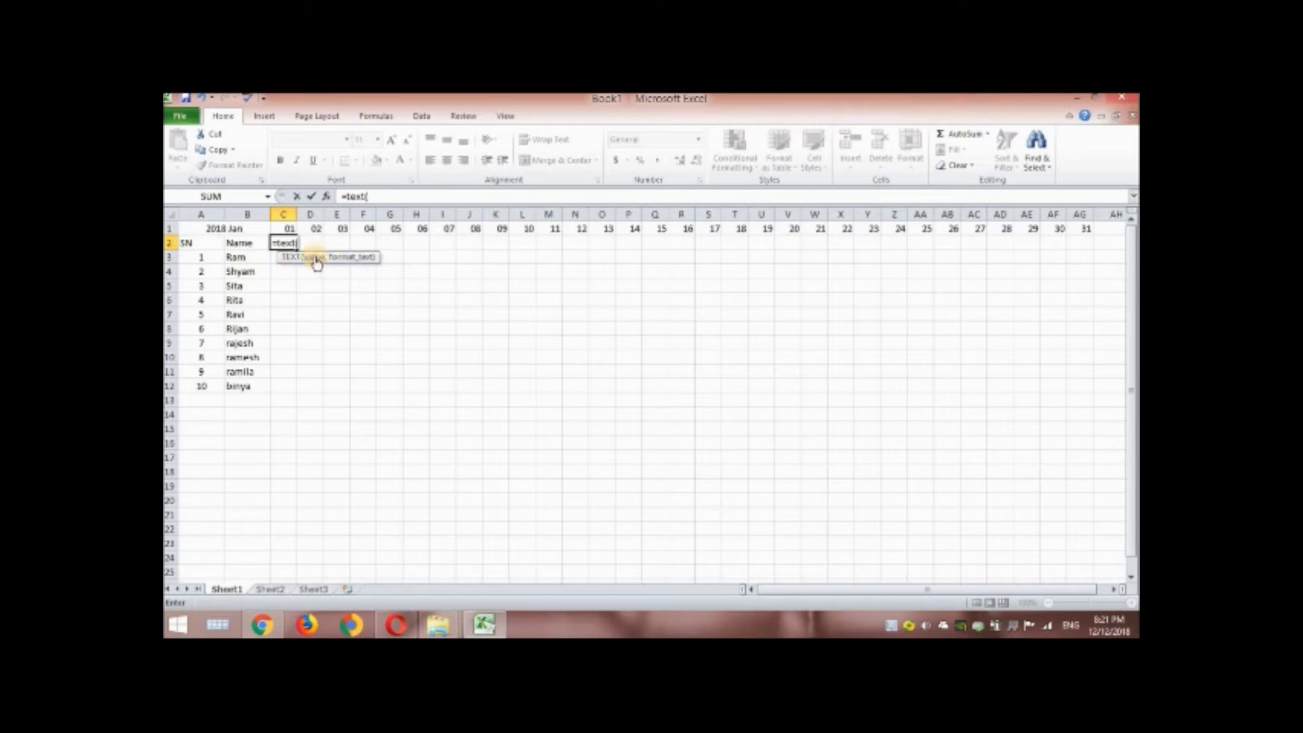
{"action": "left_click", "coordinate": [284, 228]}
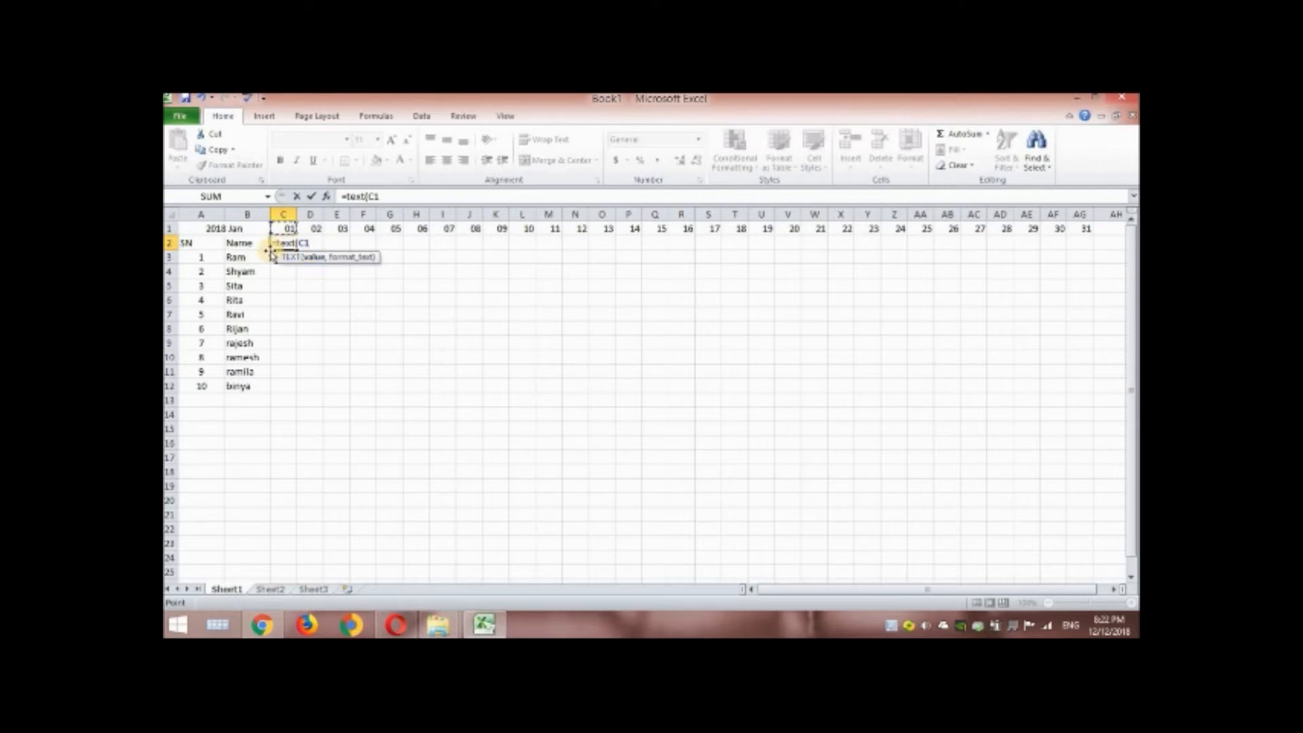
{"action": "type", "text": ","}
{"action": "type", "text": "dddd"}
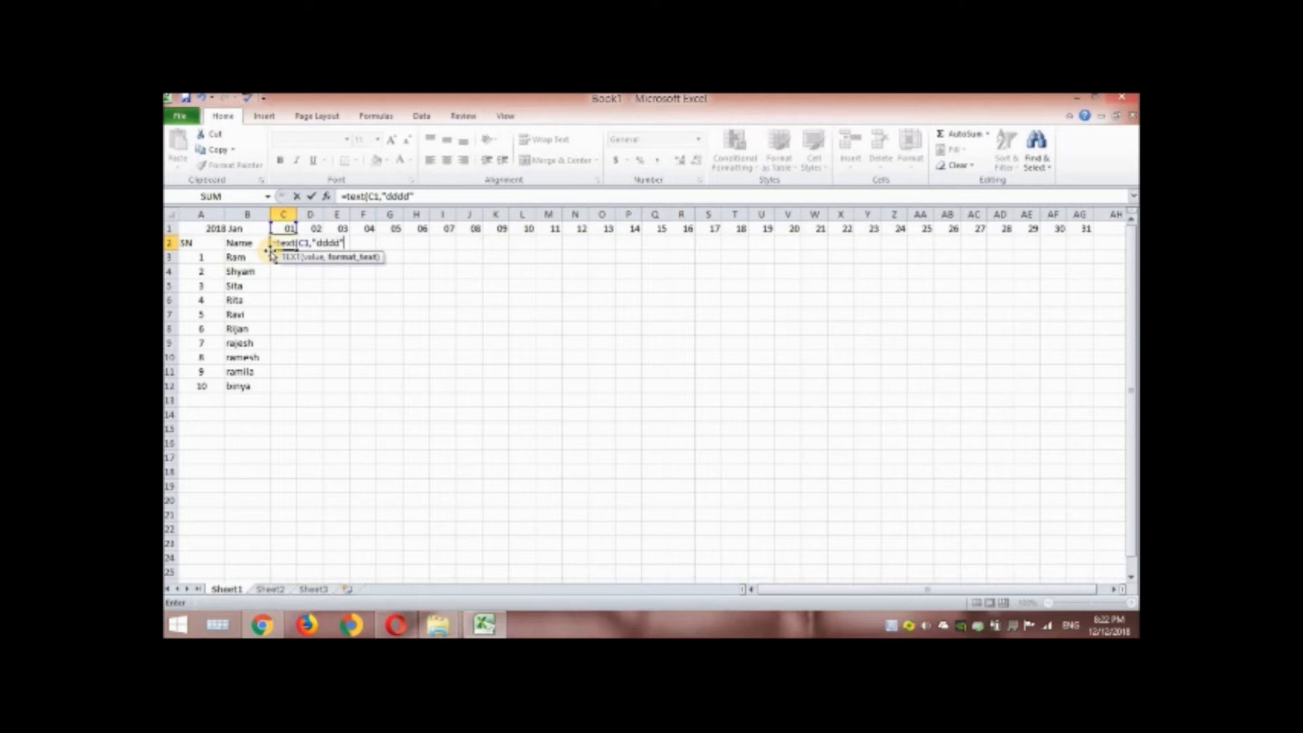
{"action": "type", "text": "\")"}
{"action": "key", "text": "Return"}
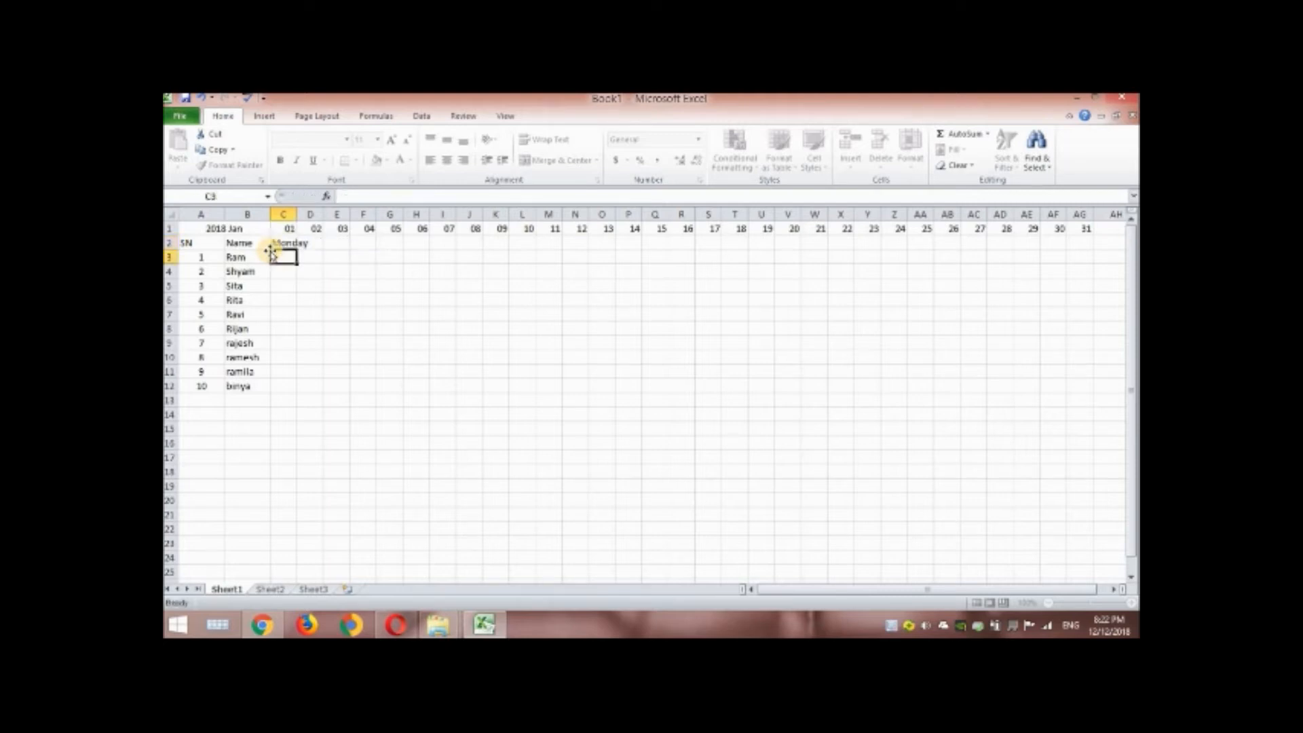
Change the weekday format in C2's formula to "ddd" and fill the formula across to AG2.
{"action": "left_click", "coordinate": [283, 242]}
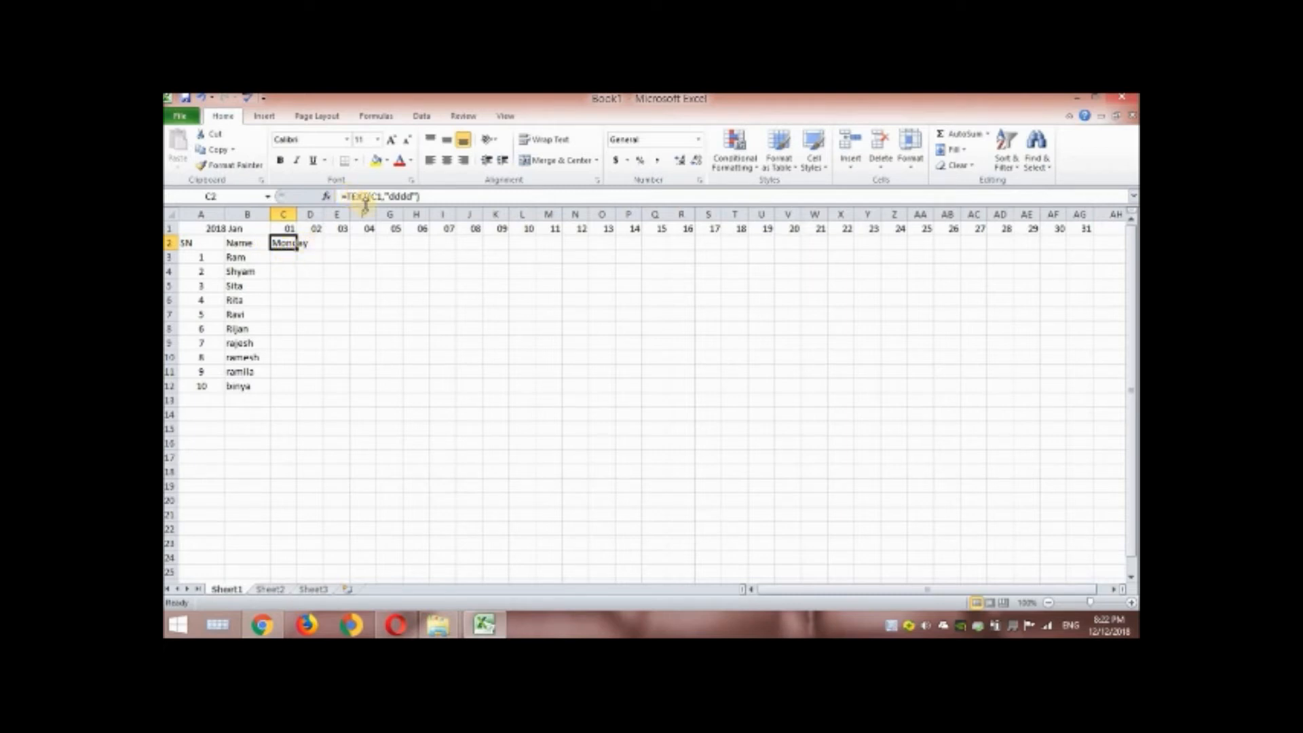
{"action": "left_click", "coordinate": [405, 196]}
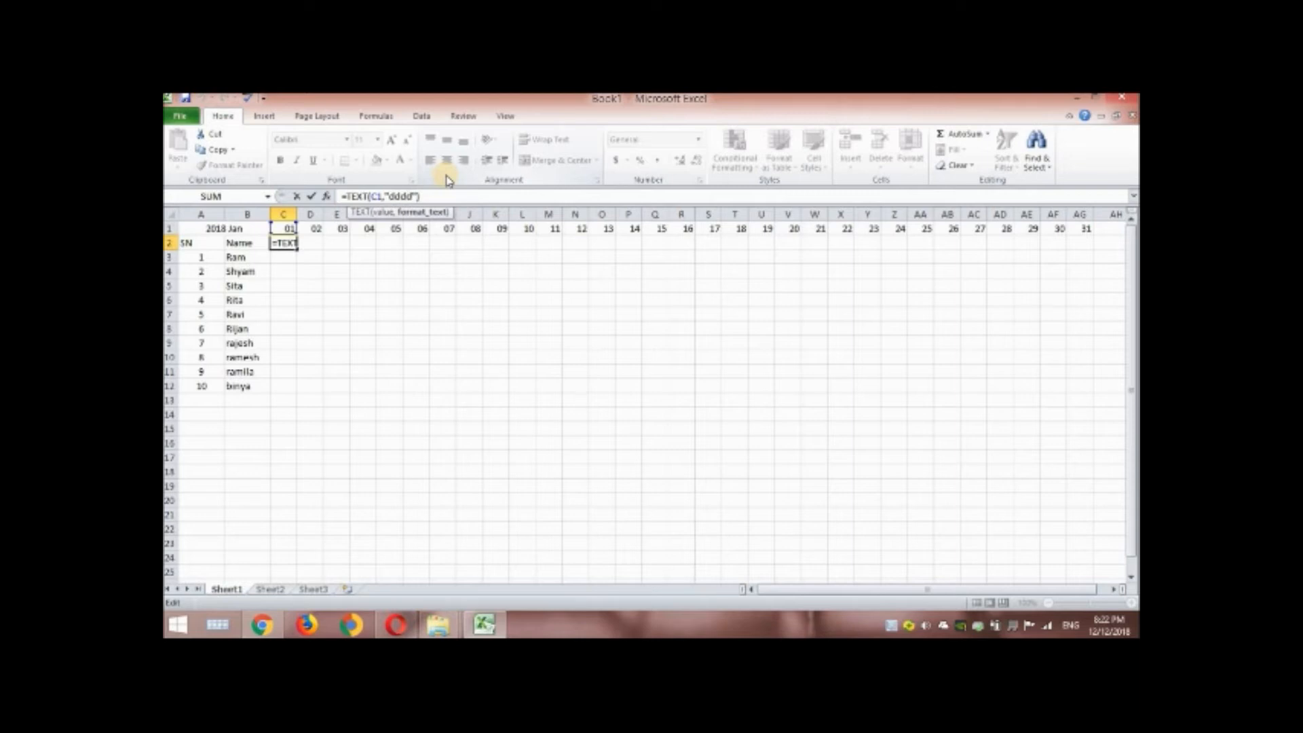
{"action": "key", "text": "Delete"}
{"action": "key", "text": "Return"}
{"action": "key", "text": "Up"}
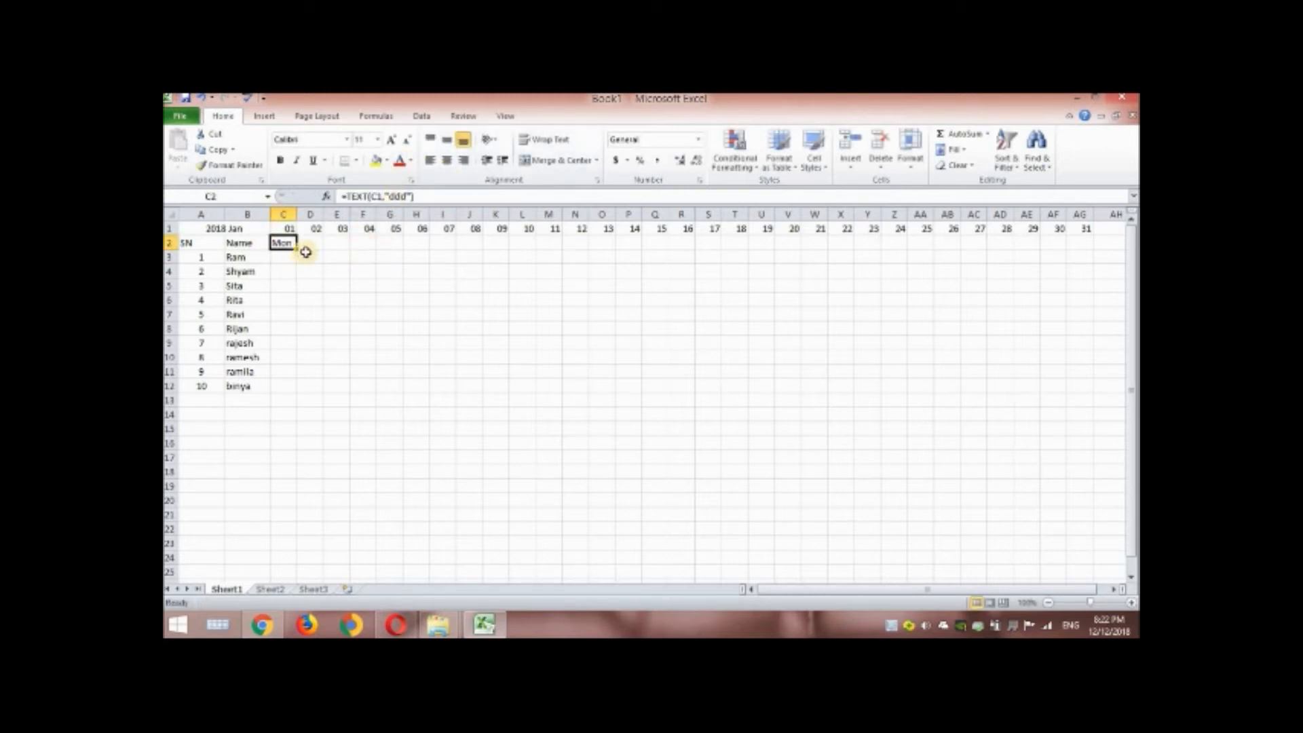
{"action": "left_click_drag", "start_coordinate": [297, 250], "coordinate": [1013, 299]}
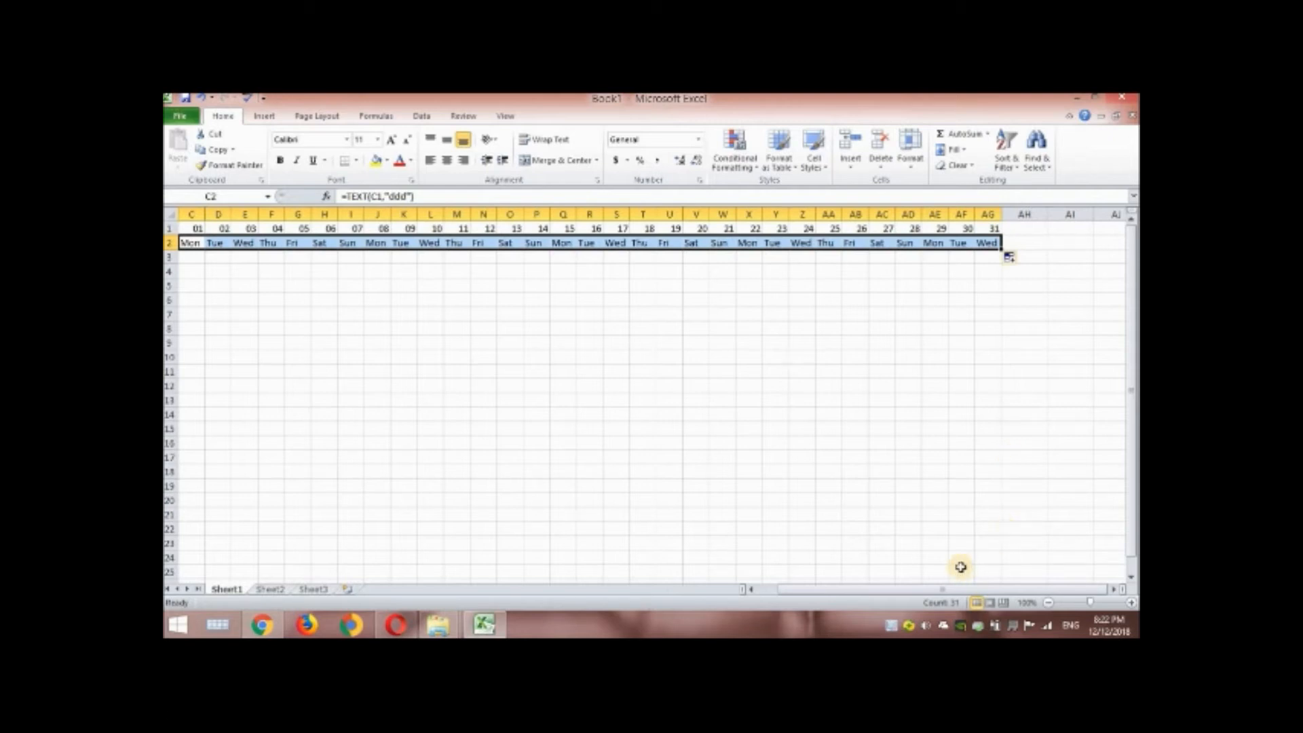
{"action": "left_click_drag", "start_coordinate": [867, 590], "coordinate": [825, 585]}
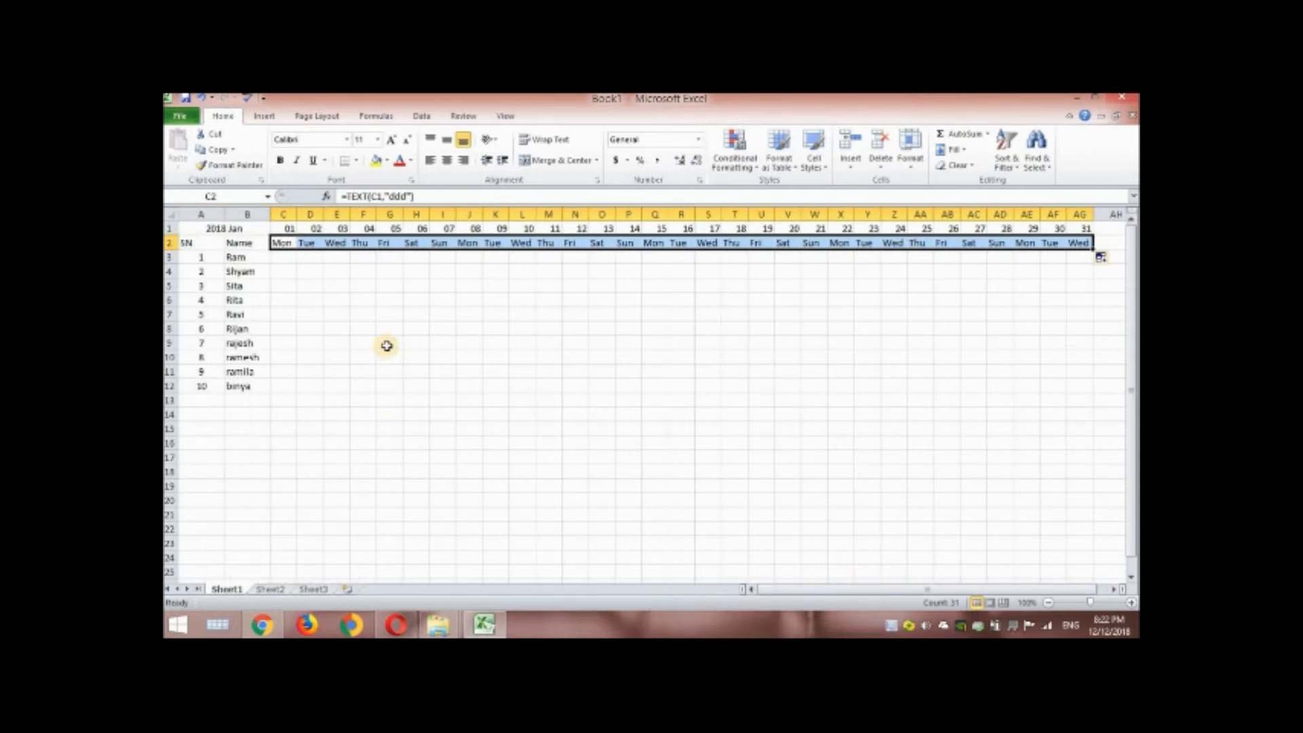
Apply All Borders to the whole table, A1:AG12.
{"action": "left_click_drag", "start_coordinate": [209, 234], "coordinate": [970, 362]}
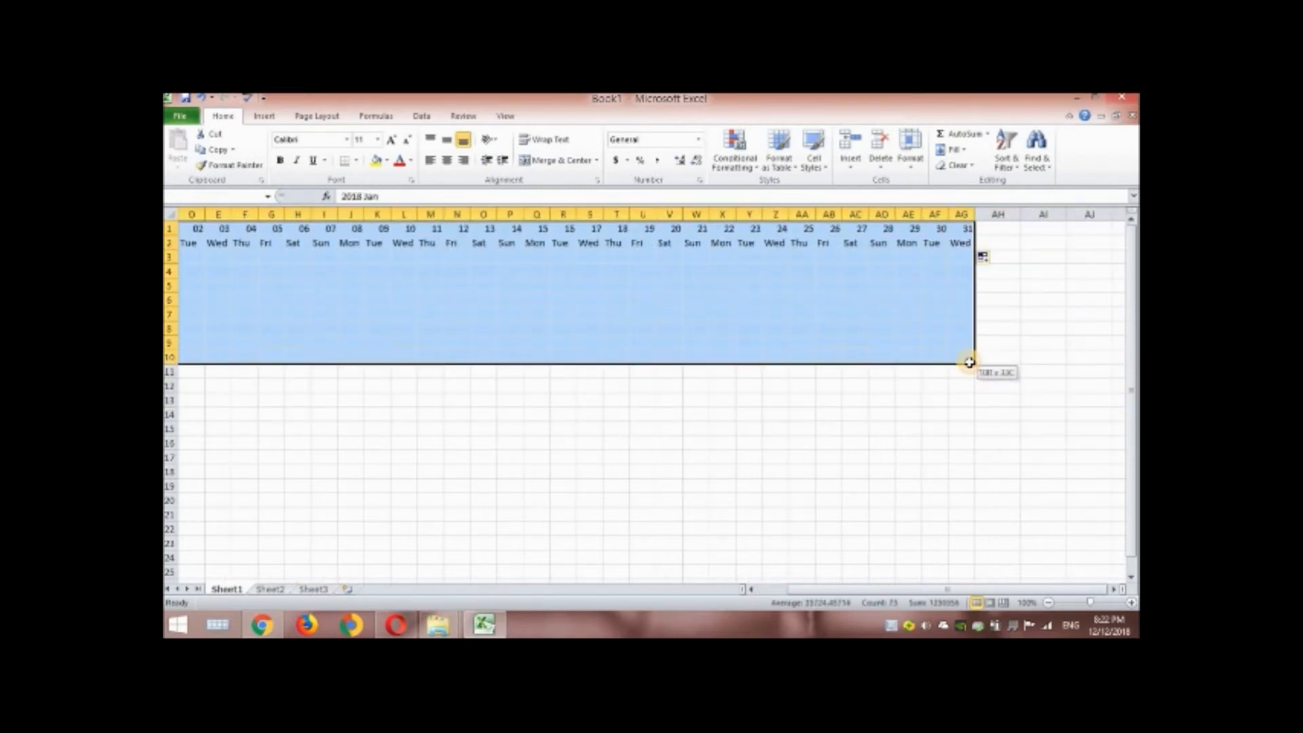
{"action": "left_click_drag", "start_coordinate": [968, 590], "coordinate": [902, 603]}
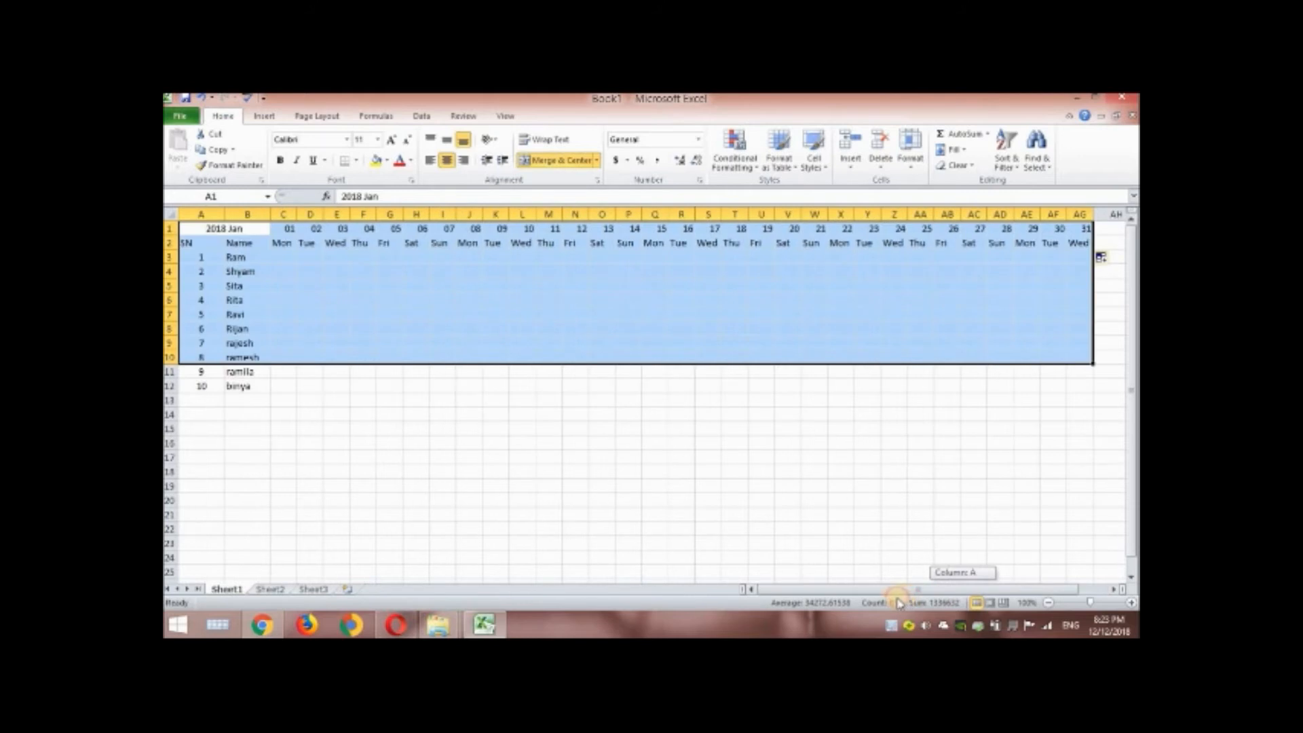
{"action": "left_click", "coordinate": [1082, 385], "text": "shift"}
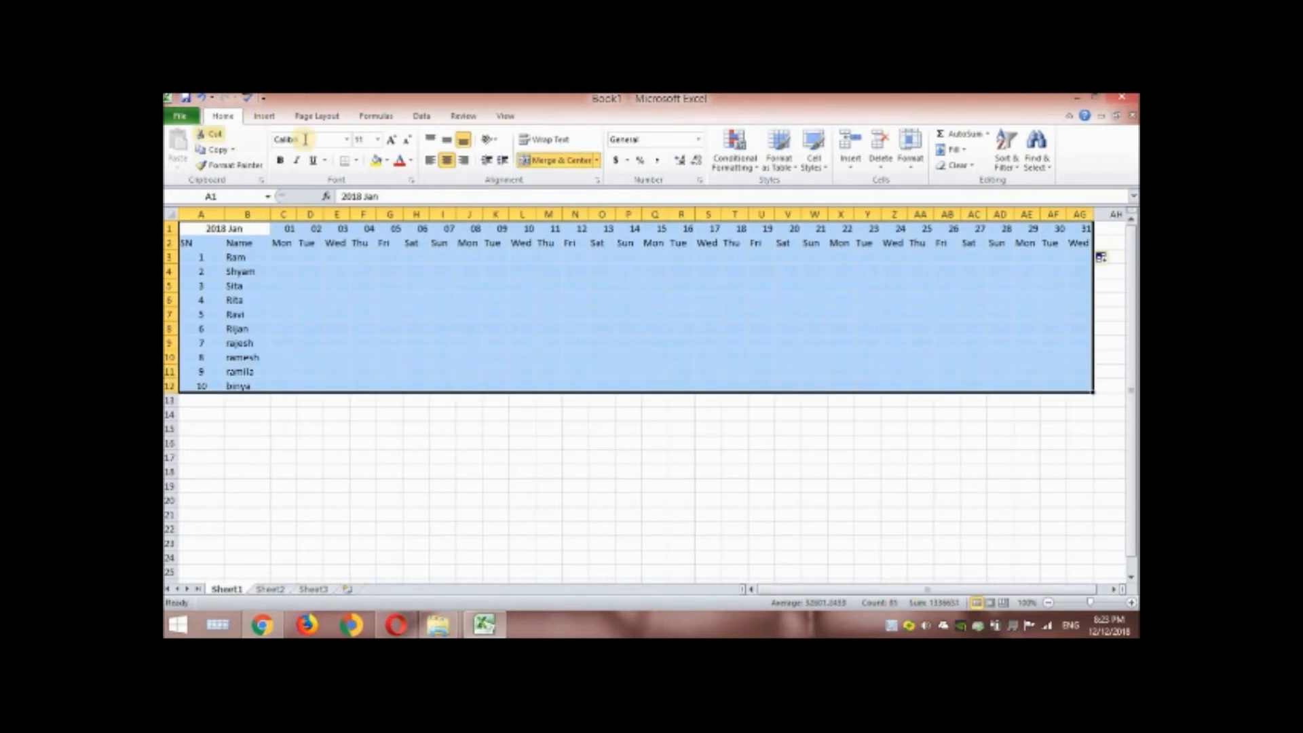
{"action": "left_click", "coordinate": [356, 161]}
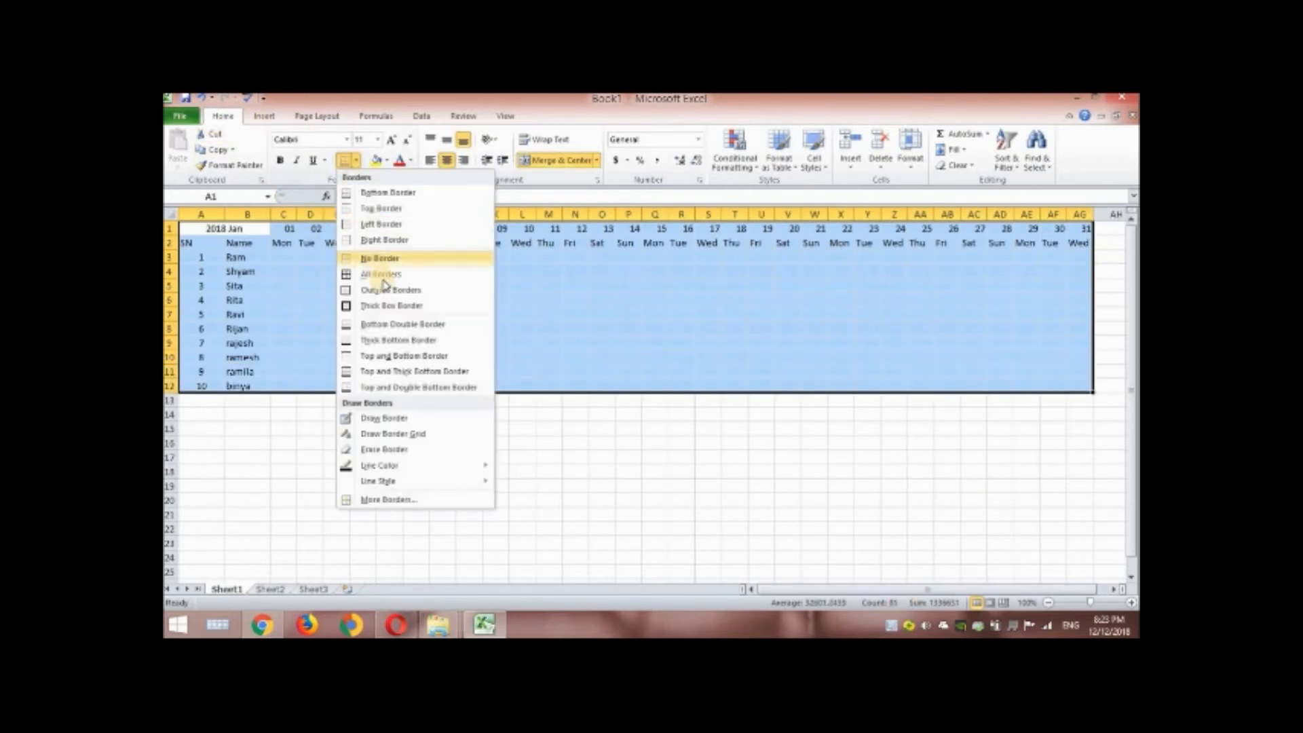
{"action": "left_click", "coordinate": [462, 274]}
{"action": "left_click", "coordinate": [468, 300]}
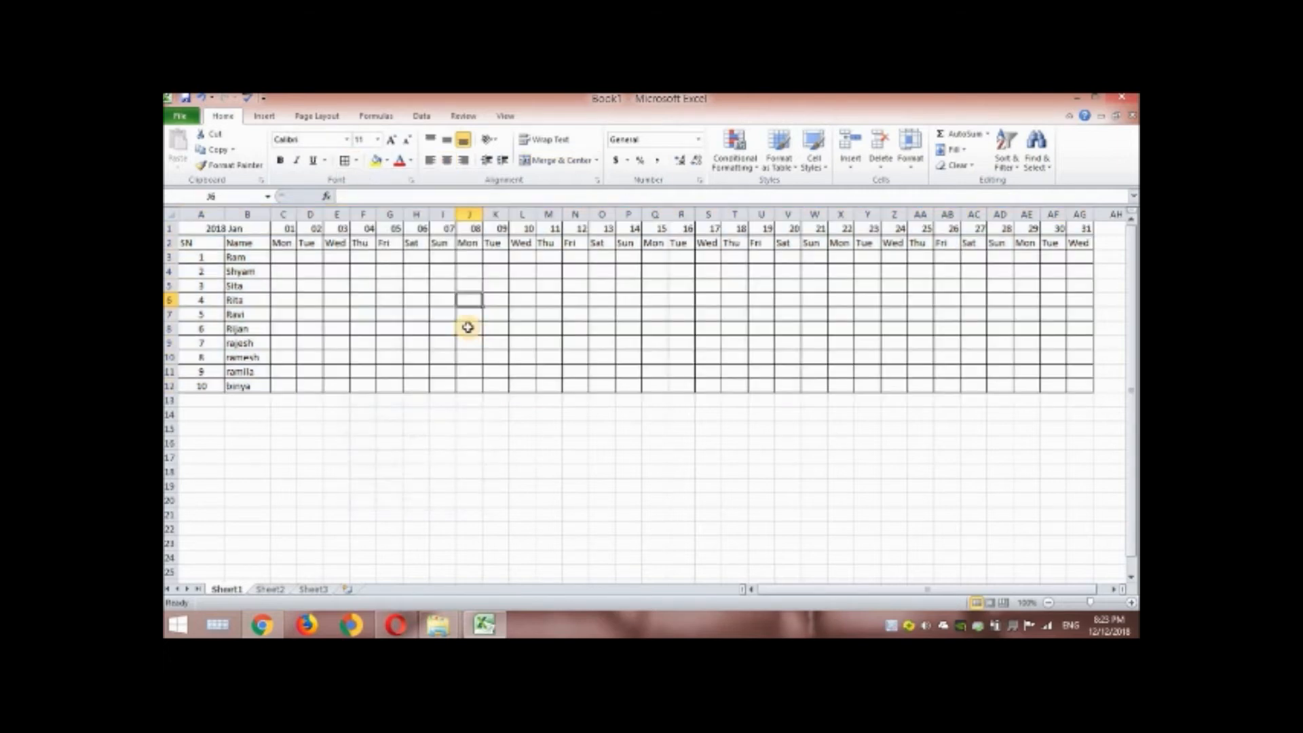
Enter the attendance code P in C3 and A in C4 under day 01.
{"action": "left_click", "coordinate": [286, 255]}
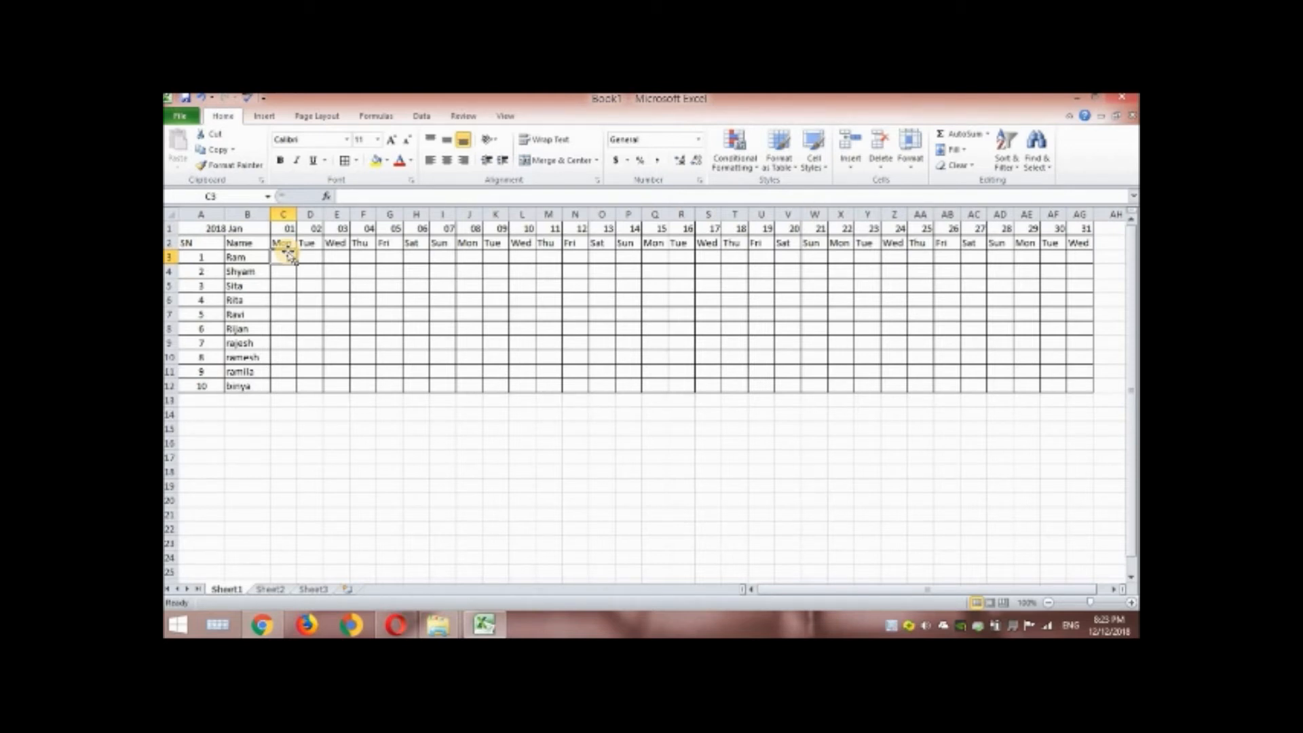
{"action": "type", "text": "P"}
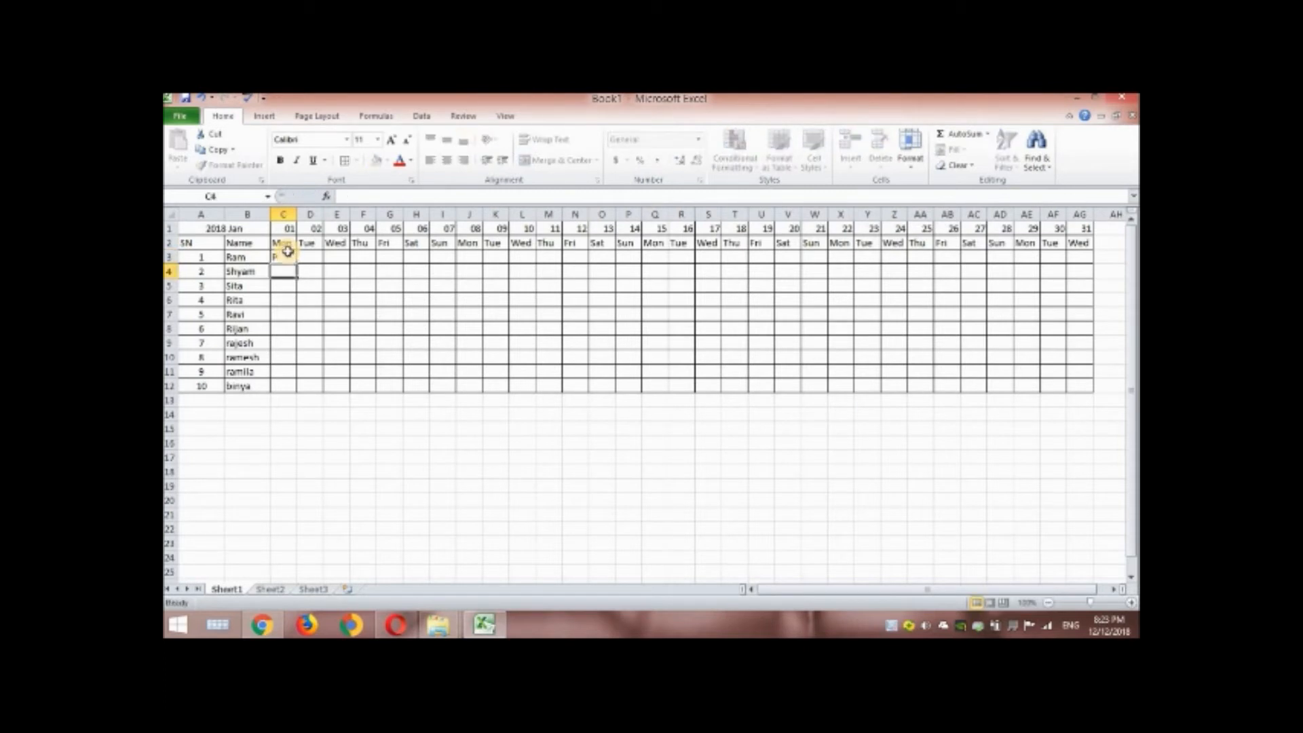
{"action": "key", "text": "Return"}
{"action": "type", "text": "A"}
{"action": "key", "text": "Return"}
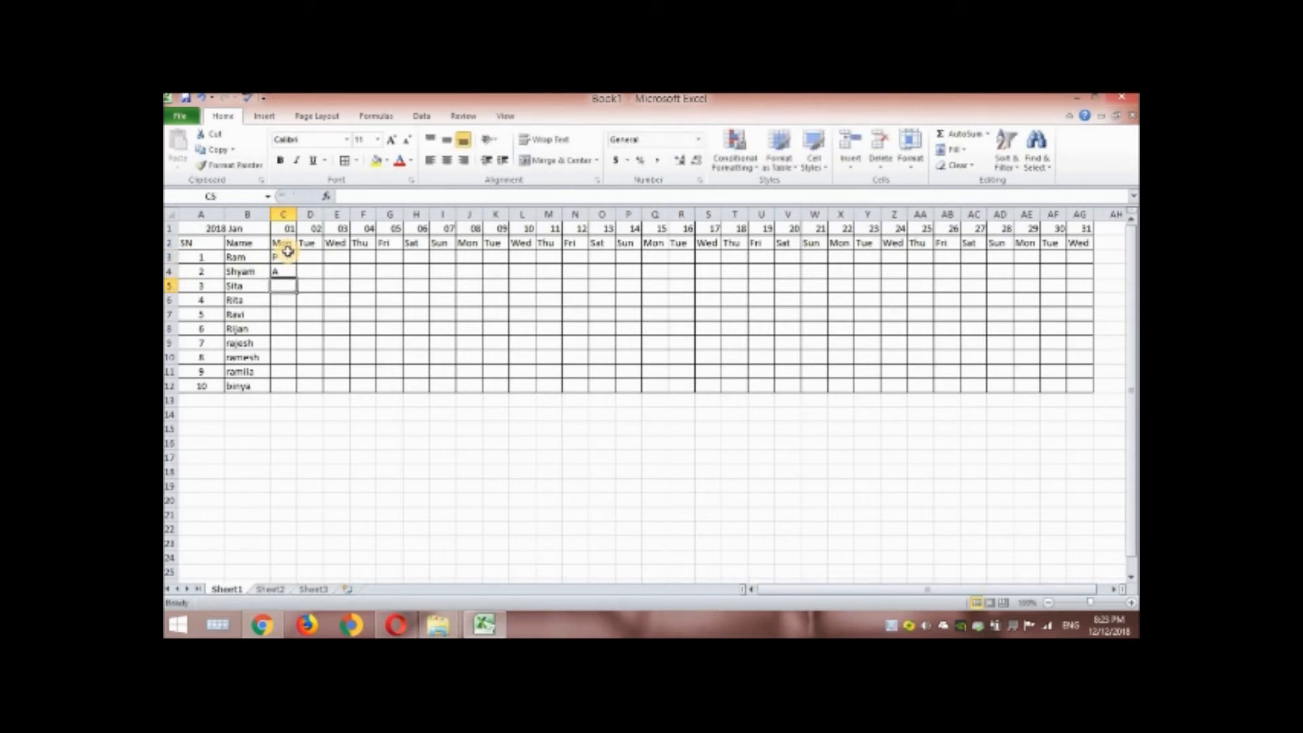
Enter the holiday code H in H3 for Saturday, day 06.
{"action": "key", "text": "Up"}
{"action": "key", "text": "Up"}
{"action": "key", "text": "Right"}
{"action": "key", "text": "Right"}
{"action": "key", "text": "Right"}
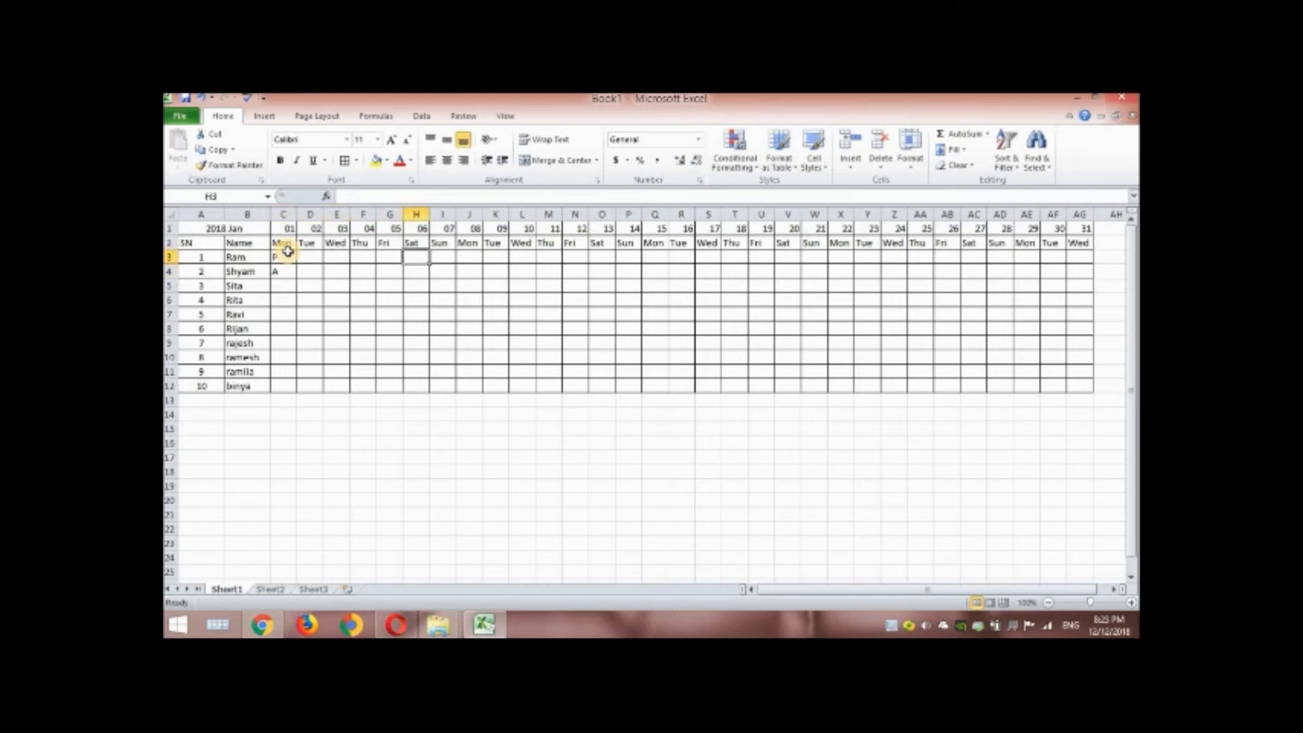
{"action": "type", "text": "H"}
{"action": "key", "text": "Return"}
Apply List data validation with an in-cell dropdown to C3:AG12, using a comma-separated source of attendance codes starting with P and A.
{"action": "key", "text": "Up"}
{"action": "key", "text": "Left"}
{"action": "key", "text": "Left"}
{"action": "key", "text": "Left"}
{"action": "key", "text": "Left"}
{"action": "key", "text": "Left"}
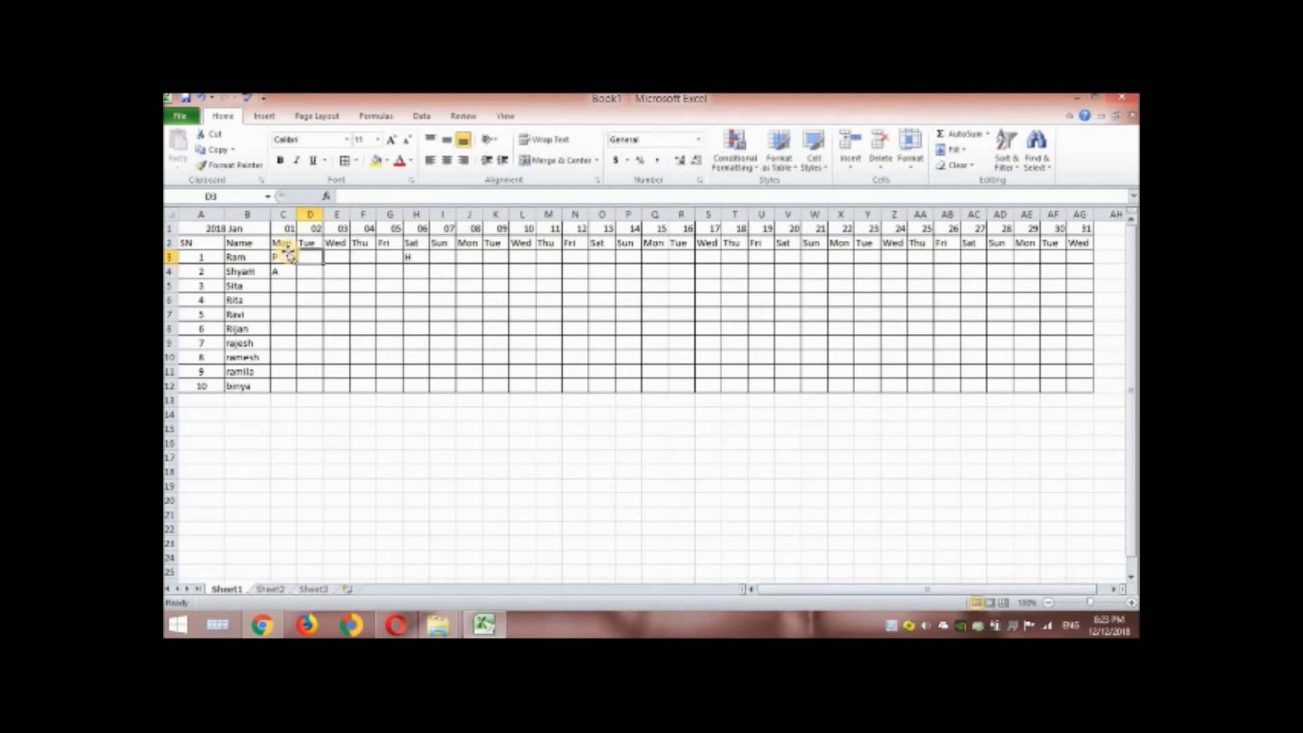
{"action": "key", "text": "shift+Right"}
{"action": "key", "text": "shift+Right"}
{"action": "key", "text": "shift+Right"}
{"action": "key", "text": "shift+Right"}
{"action": "key", "text": "shift+Right"}
{"action": "key", "text": "shift+Right"}
{"action": "key", "text": "shift+Right"}
{"action": "key", "text": "shift+Right"}
{"action": "key", "text": "shift+Right"}
{"action": "key", "text": "shift+Right"}
{"action": "key", "text": "shift+Right"}
{"action": "key", "text": "shift+Right"}
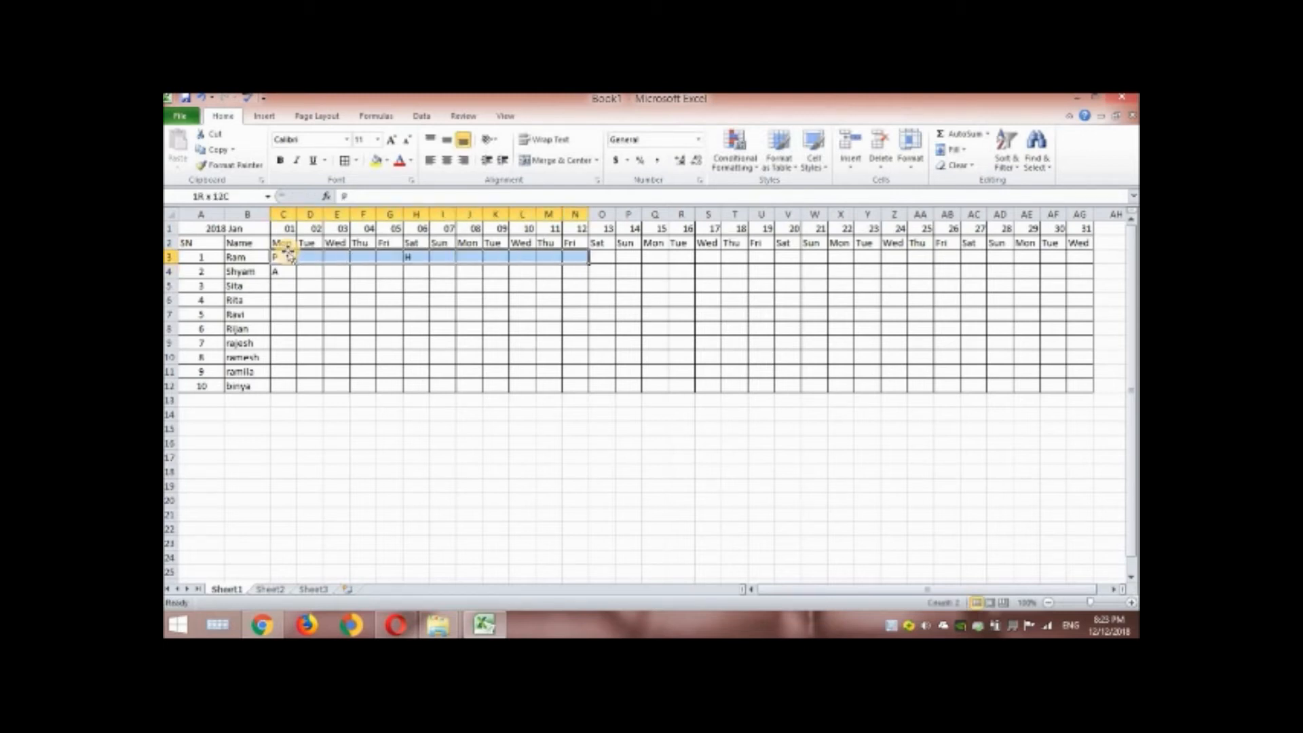
{"action": "key", "text": "shift+Right"}
{"action": "key", "text": "shift+Right"}
{"action": "key", "text": "shift+Right"}
{"action": "key", "text": "shift+Right"}
{"action": "key", "text": "shift+Right"}
{"action": "key", "text": "shift+Right"}
{"action": "key", "text": "shift+Right"}
{"action": "key", "text": "shift+Right"}
{"action": "key", "text": "shift+Right"}
{"action": "key", "text": "shift+Right"}
{"action": "key", "text": "shift+Right"}
{"action": "key", "text": "shift+Right"}
{"action": "key", "text": "shift+Right"}
{"action": "key", "text": "shift+Right"}
{"action": "key", "text": "shift+Right"}
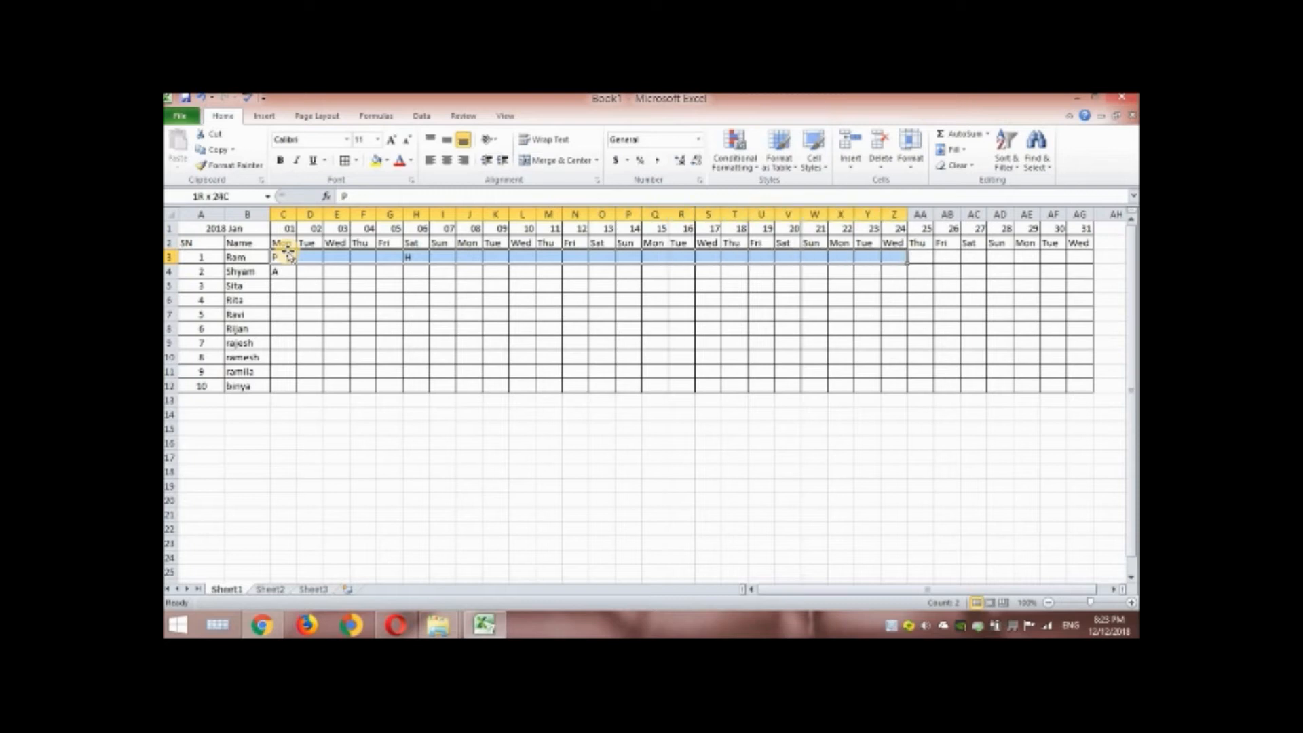
{"action": "key", "text": "shift+Right"}
{"action": "key", "text": "shift+Right"}
{"action": "key", "text": "shift+Right"}
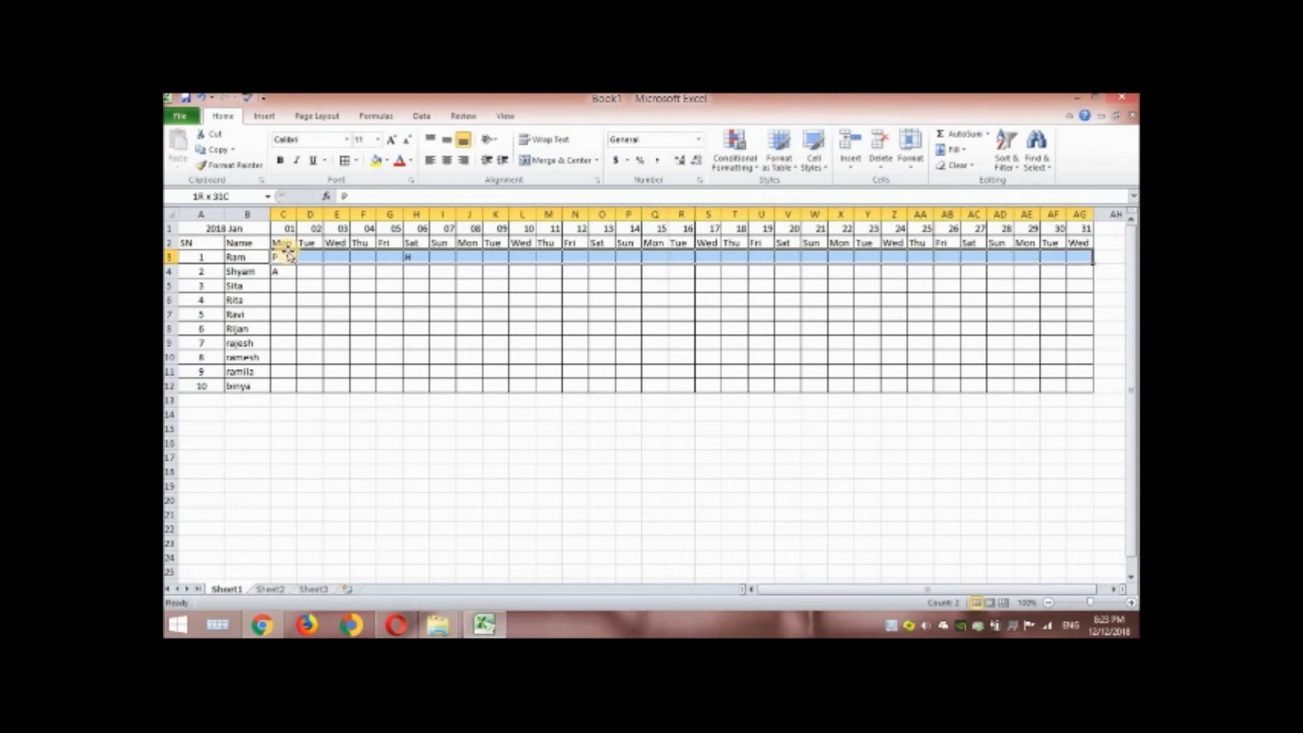
{"action": "key", "text": "shift+Down"}
{"action": "key", "text": "shift+Down"}
{"action": "key", "text": "shift+Down"}
{"action": "key", "text": "shift+Down"}
{"action": "key", "text": "shift+Down"}
{"action": "key", "text": "shift+Down"}
{"action": "key", "text": "shift+Down"}
{"action": "key", "text": "shift+Down"}
{"action": "key", "text": "shift+Down"}
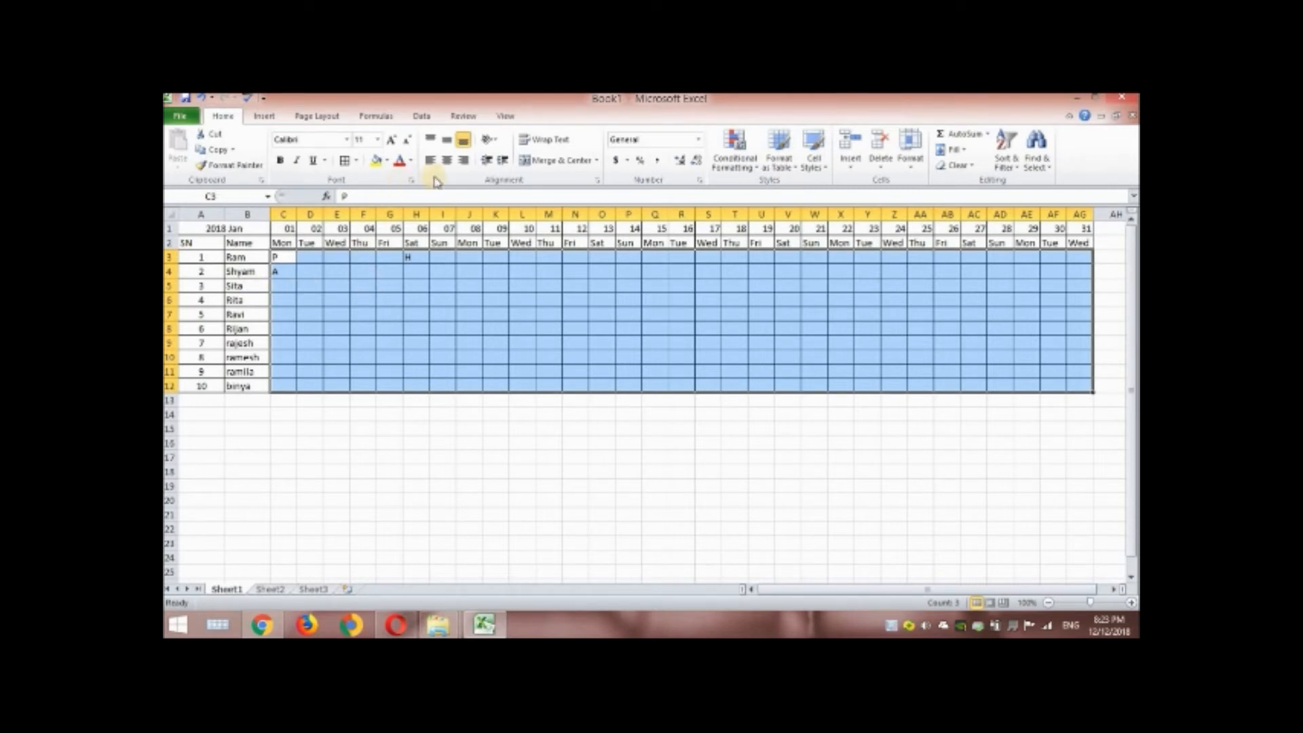
{"action": "left_click", "coordinate": [423, 117]}
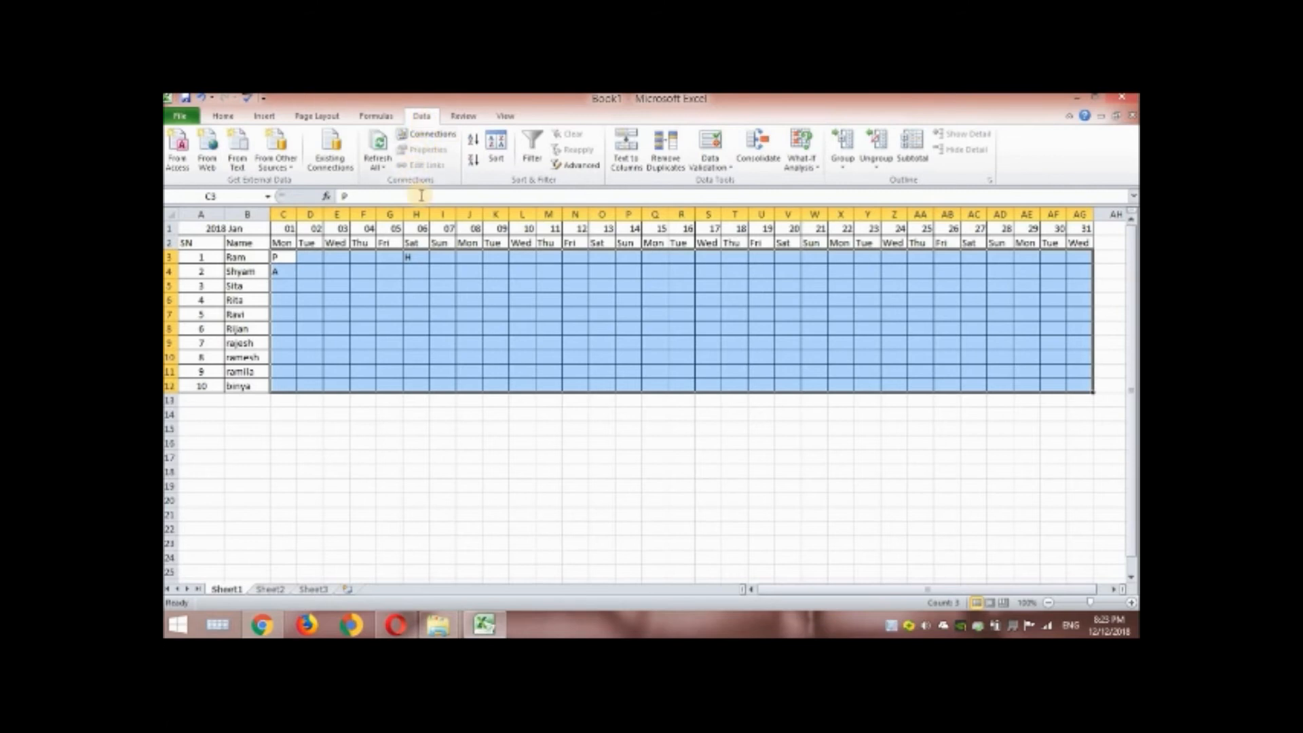
{"action": "left_click", "coordinate": [719, 169]}
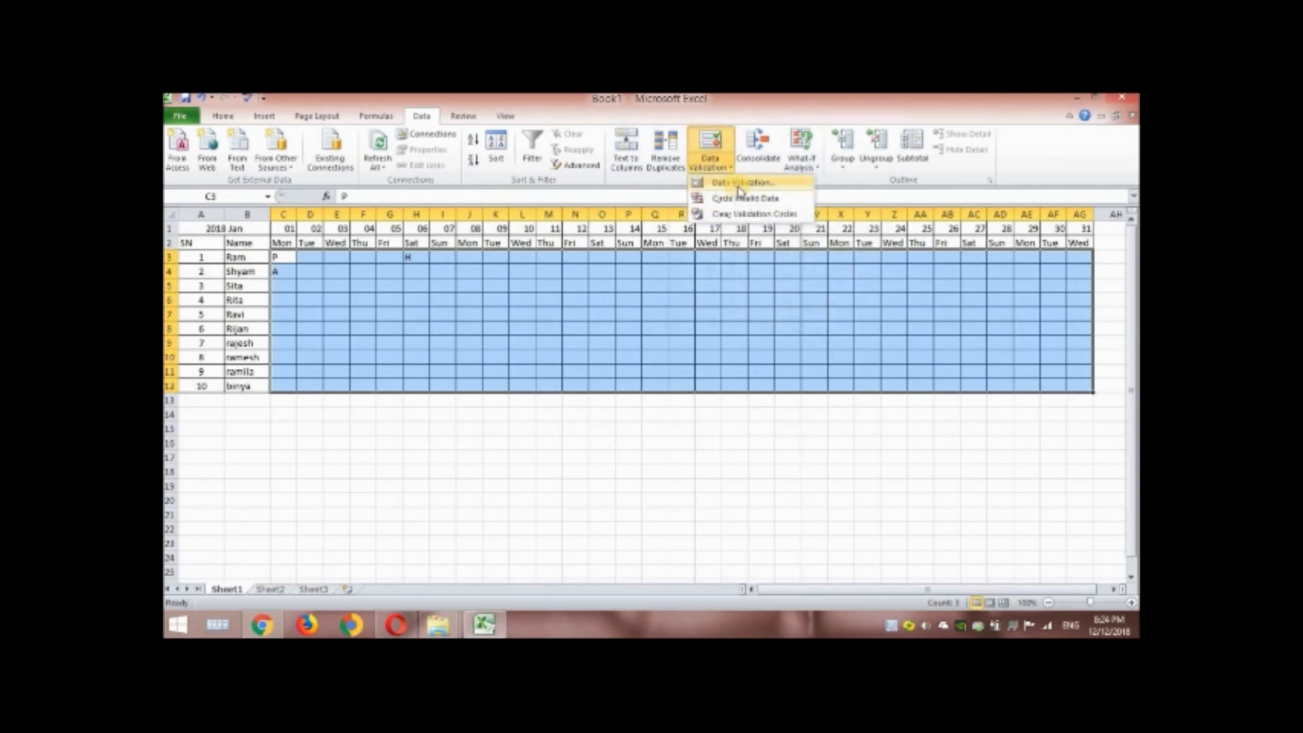
{"action": "left_click", "coordinate": [740, 190]}
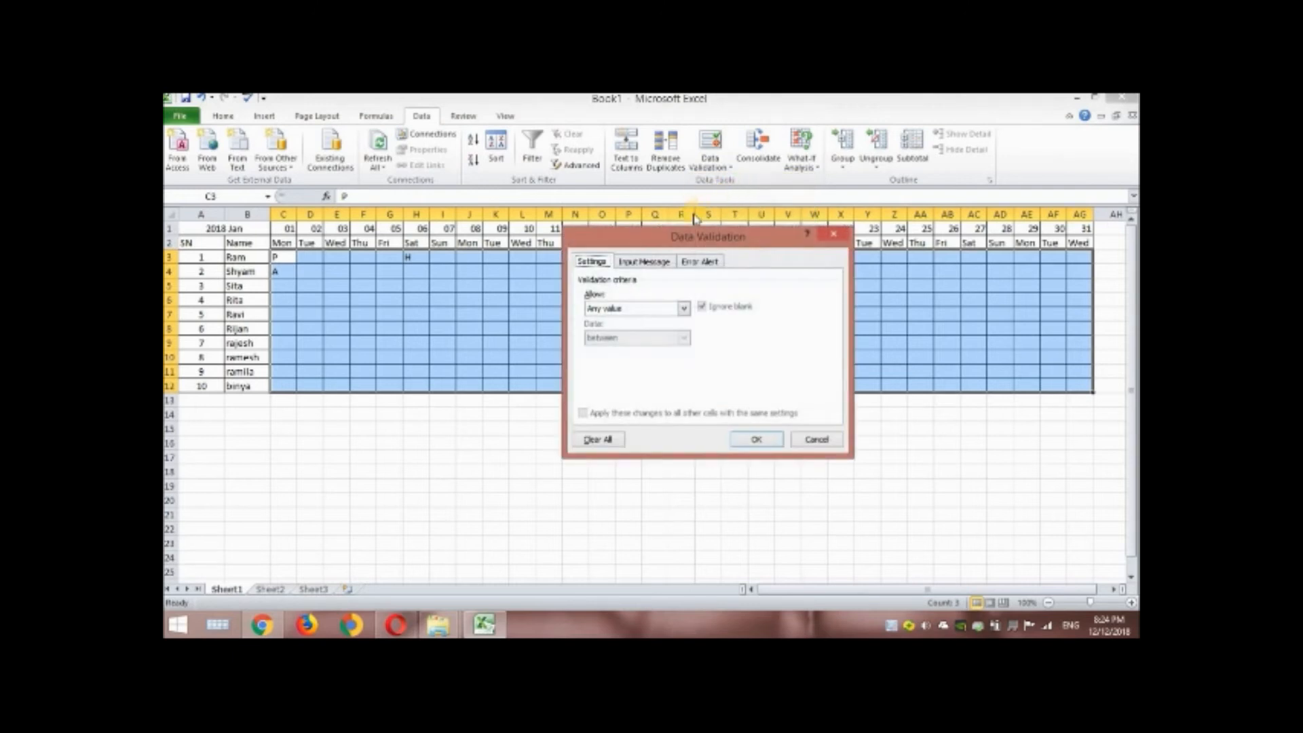
{"action": "left_click_drag", "start_coordinate": [693, 237], "coordinate": [614, 213]}
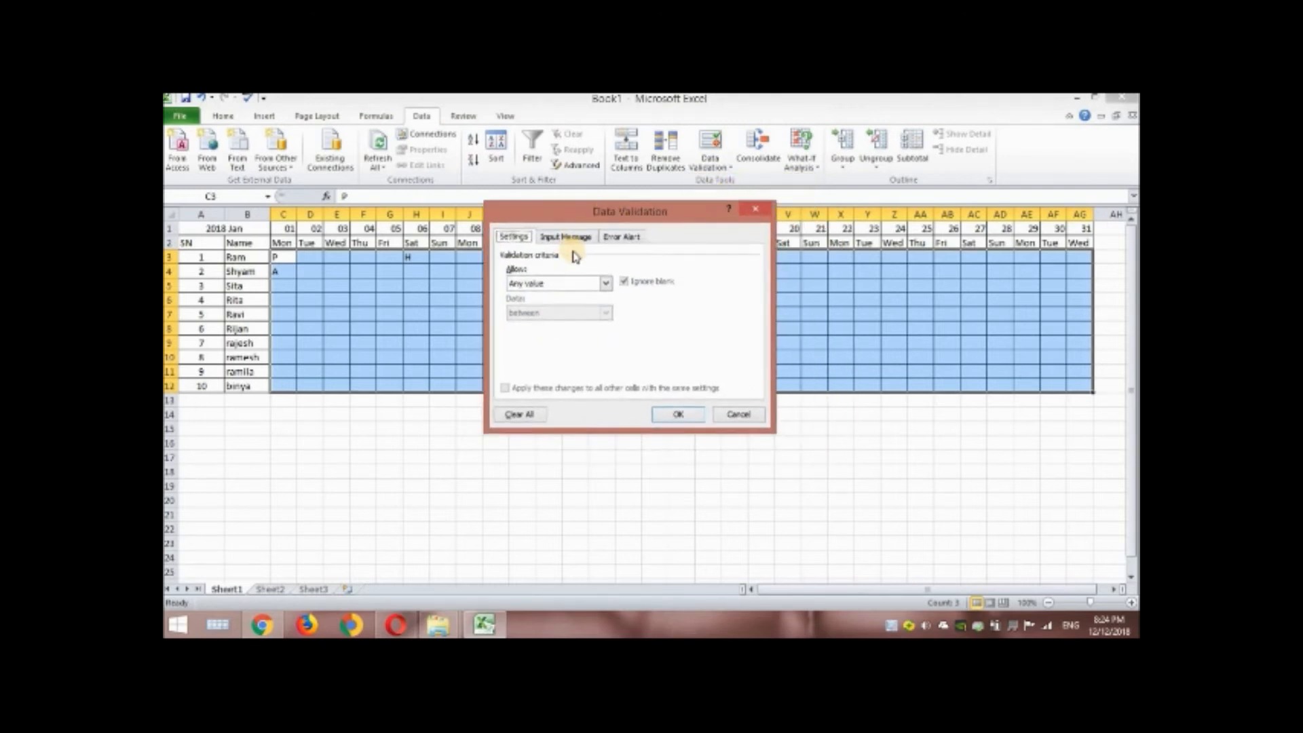
{"action": "left_click", "coordinate": [606, 285]}
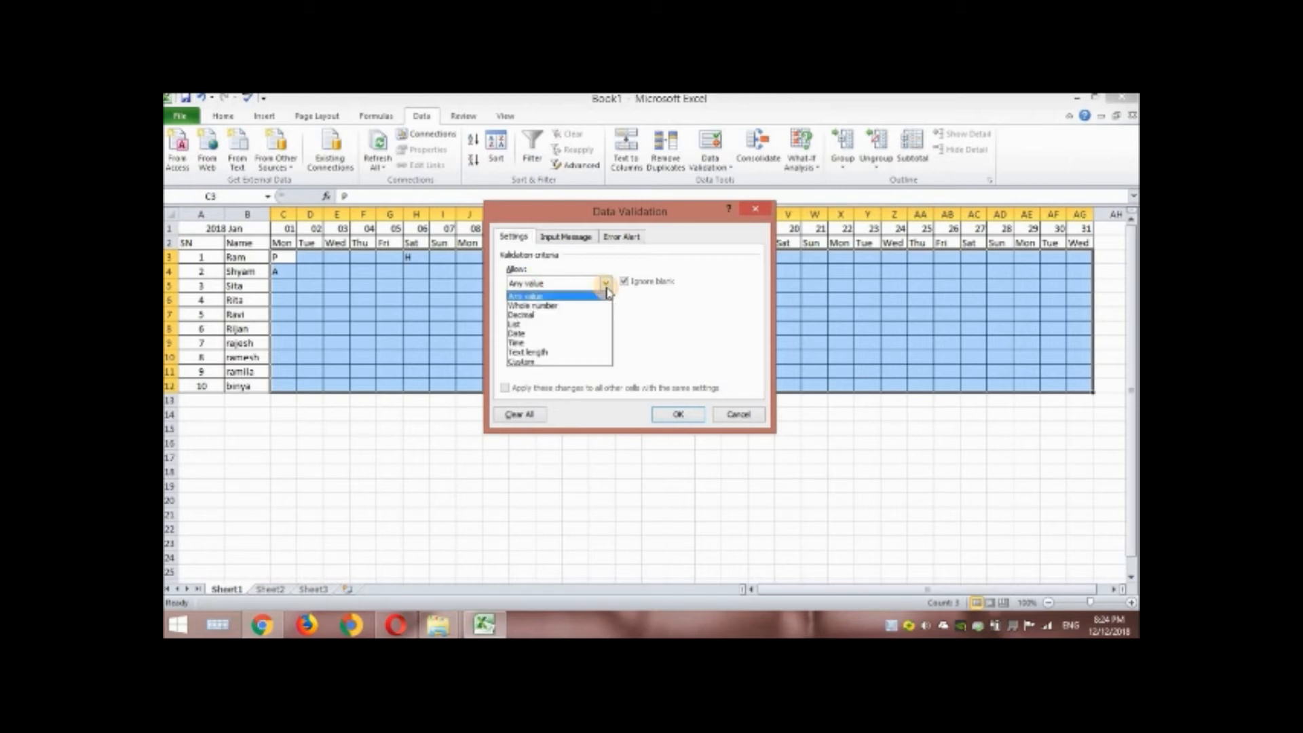
{"action": "left_click", "coordinate": [532, 325]}
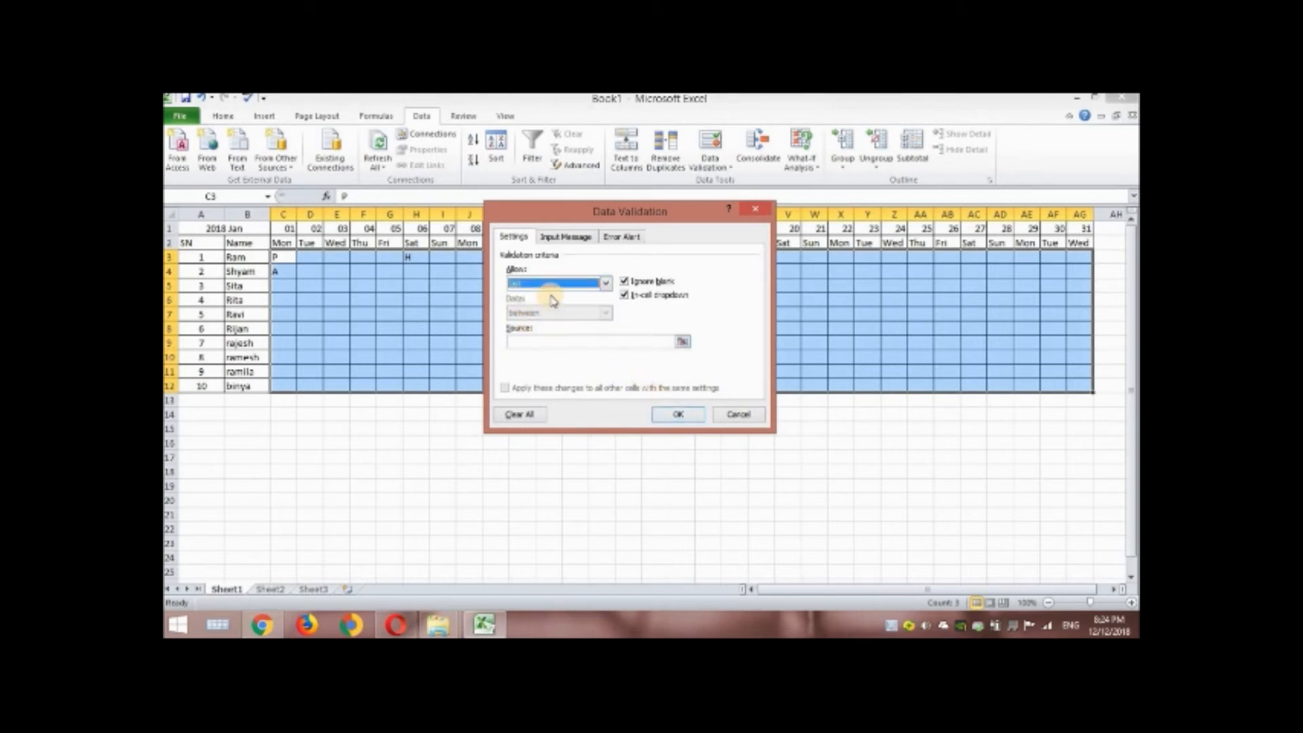
{"action": "left_click", "coordinate": [524, 342]}
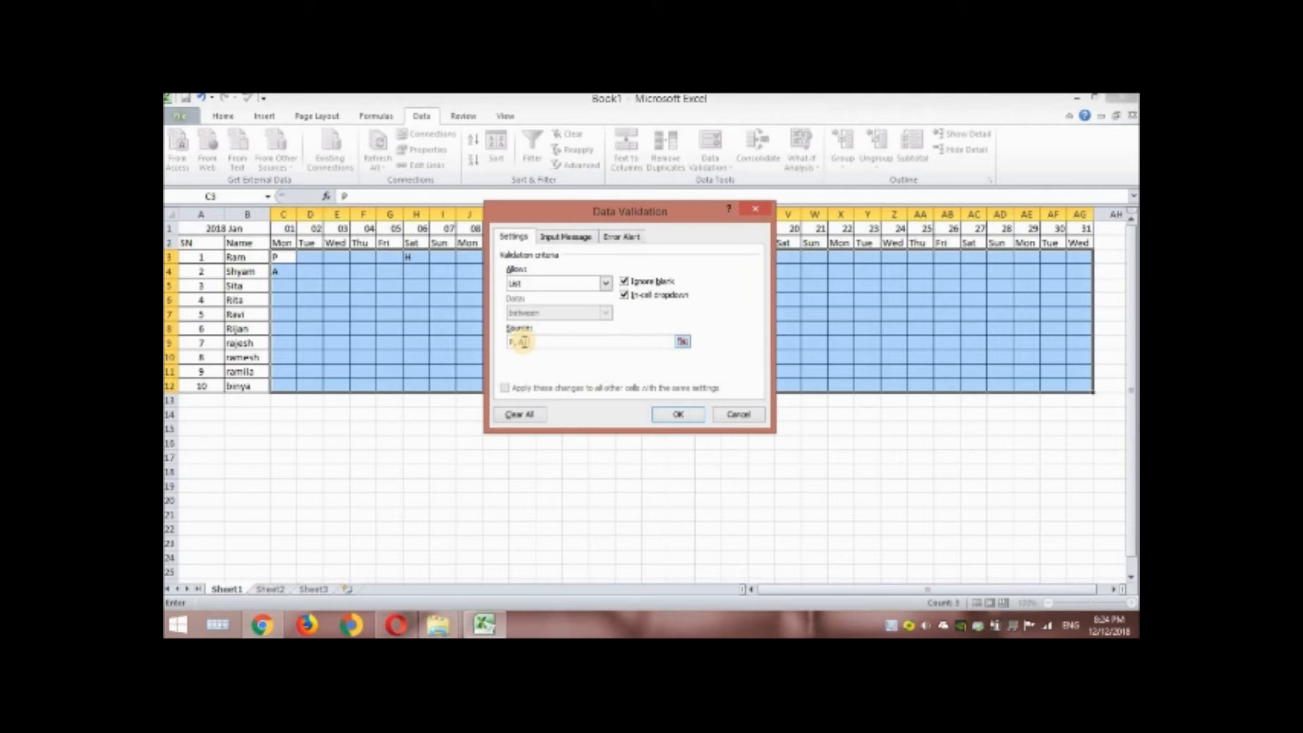
{"action": "left_click", "coordinate": [677, 414]}
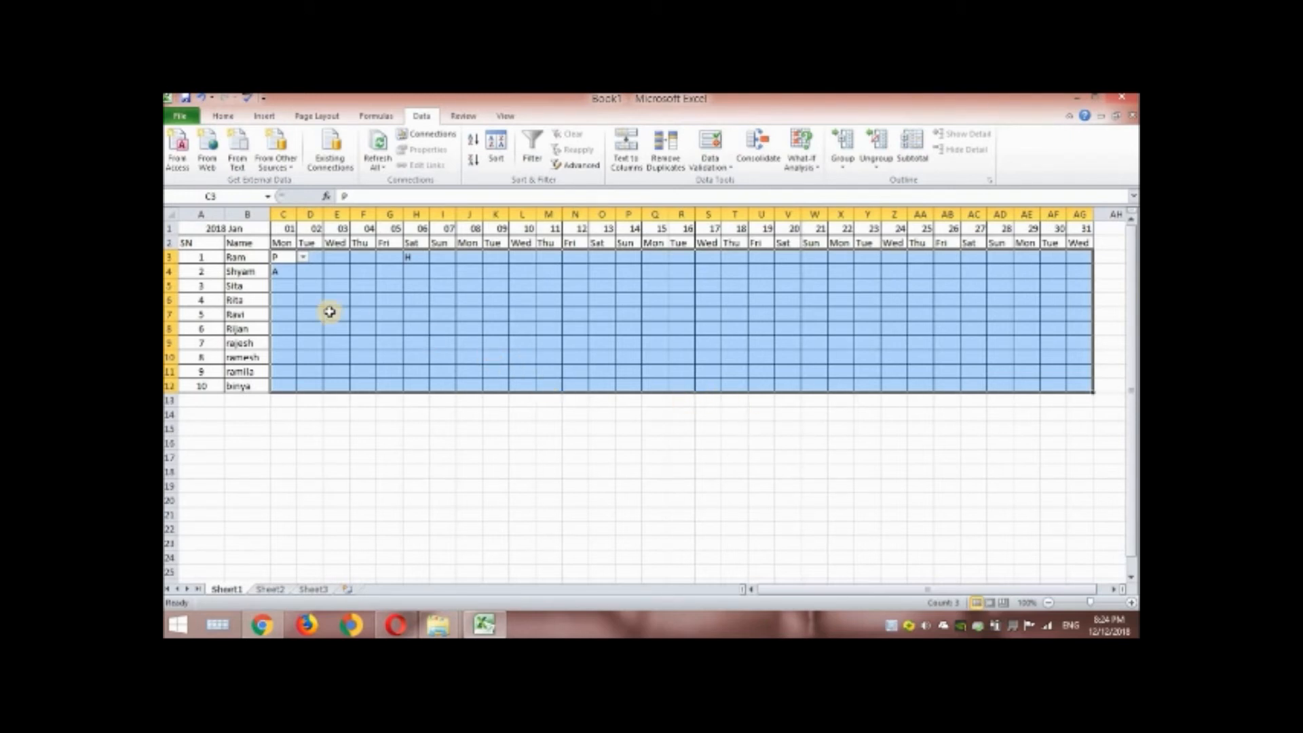
Choose P from the validation dropdown in C5.
{"action": "left_click", "coordinate": [341, 290]}
{"action": "left_click", "coordinate": [465, 314]}
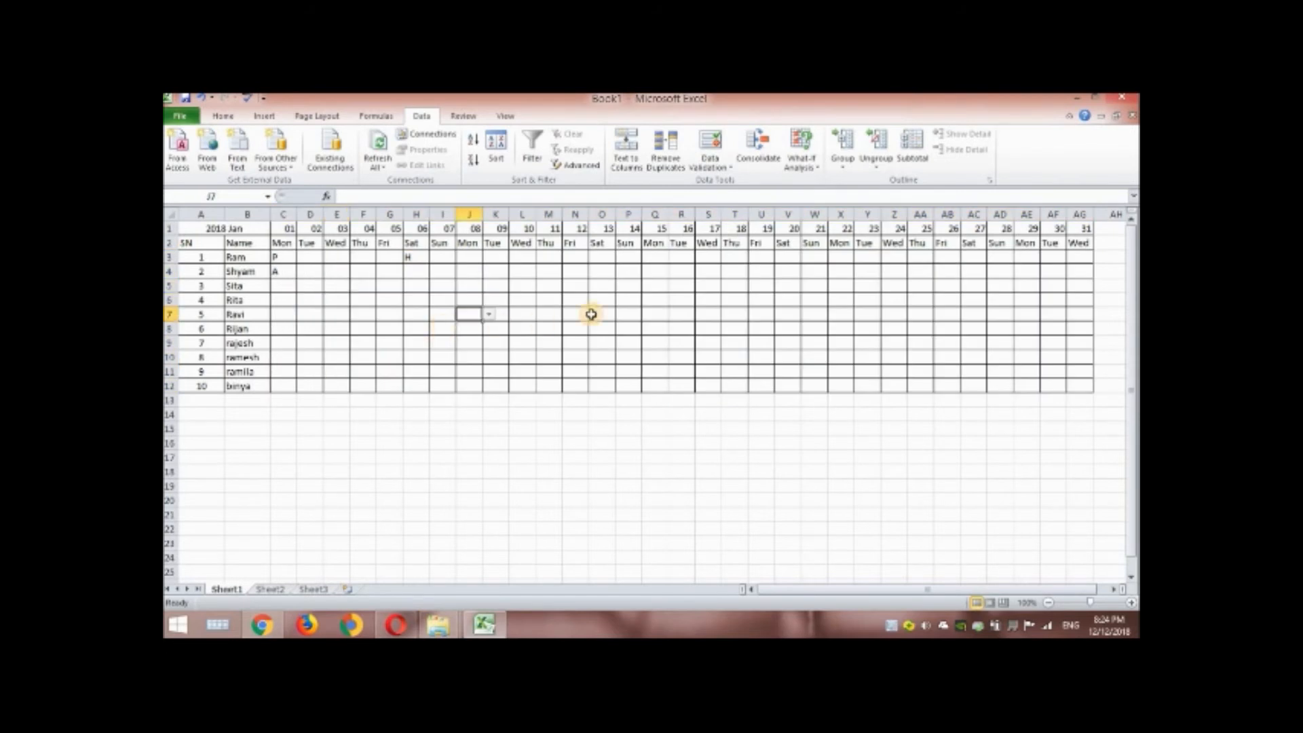
{"action": "left_click", "coordinate": [462, 291]}
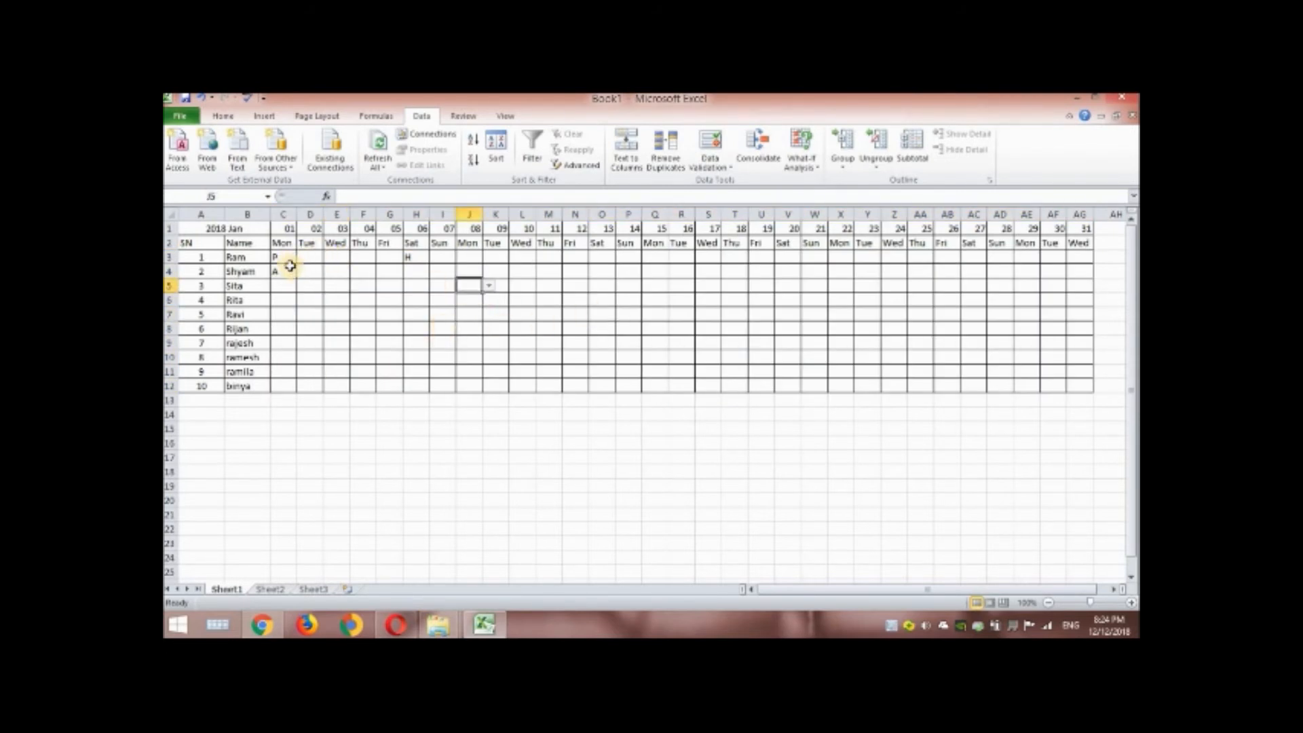
{"action": "left_click", "coordinate": [283, 286]}
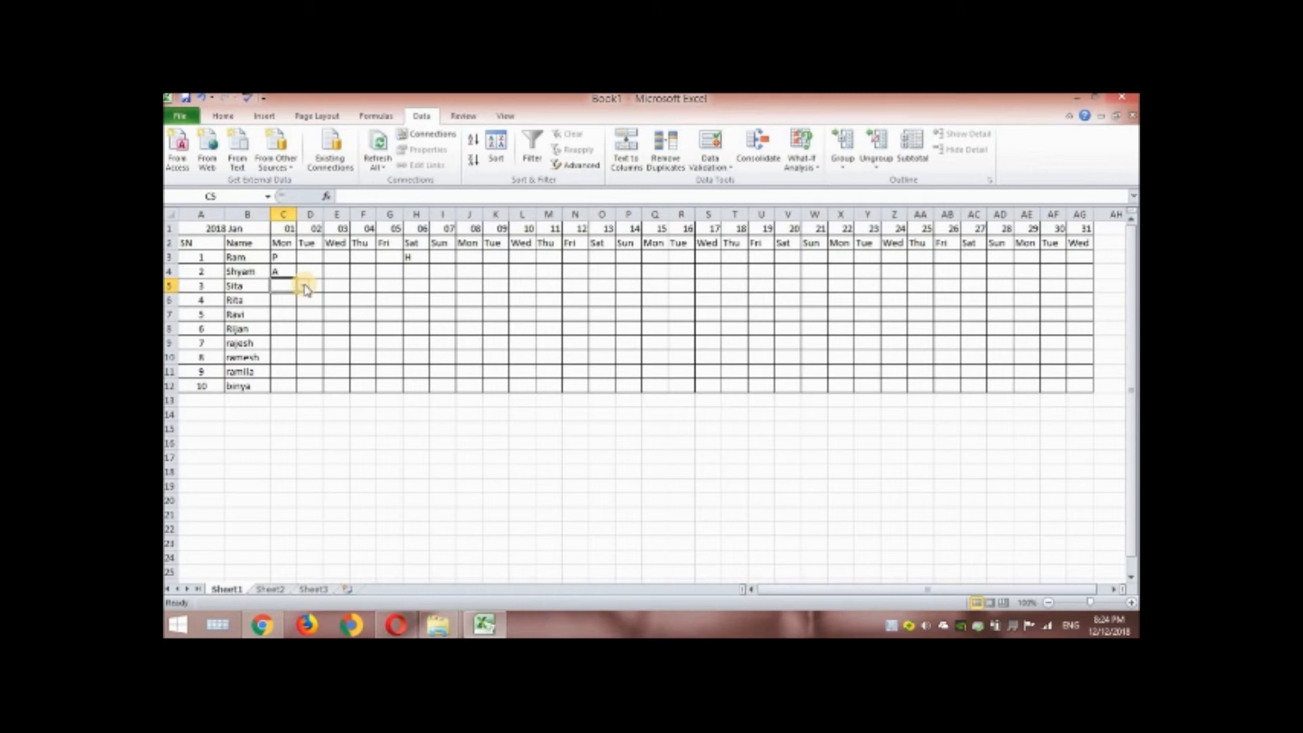
{"action": "left_click", "coordinate": [303, 288]}
{"action": "left_click", "coordinate": [287, 299]}
{"action": "left_click", "coordinate": [312, 314]}
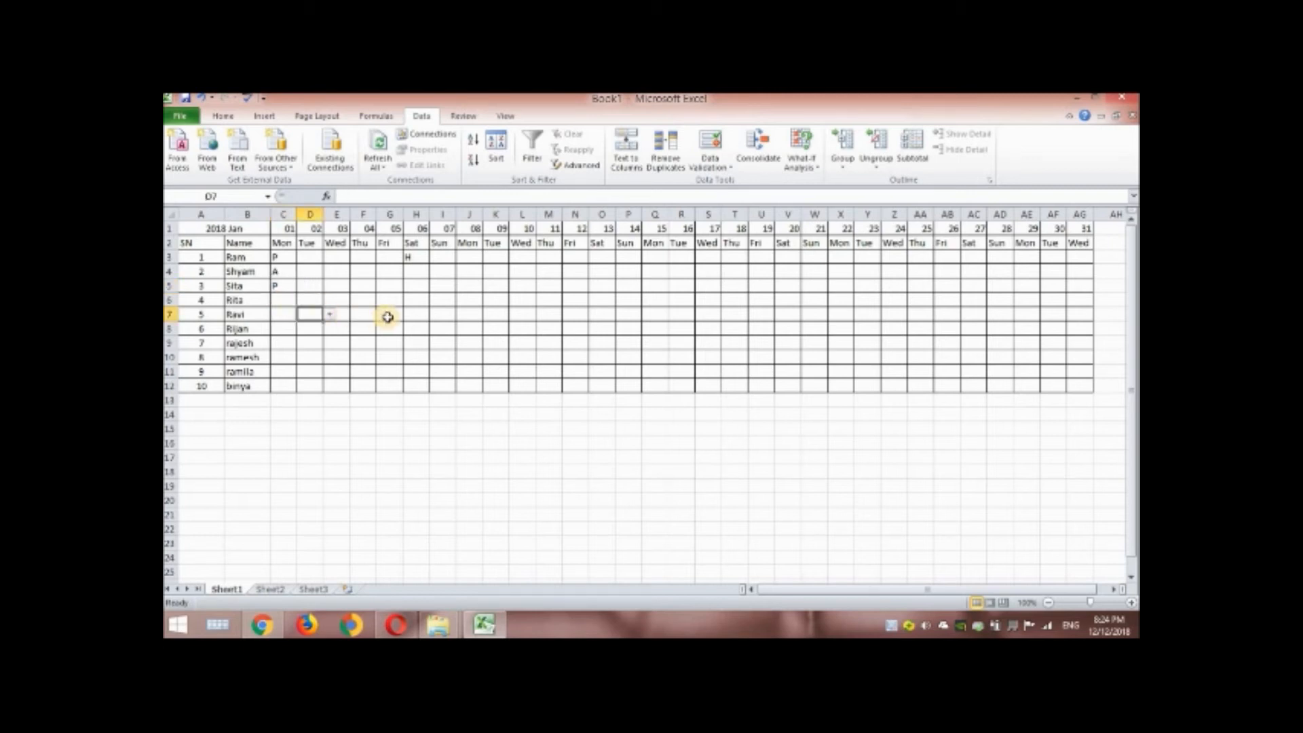
Copy the P entry from C3 and paste it into the cells below in column C, down to row 12.
{"action": "left_click", "coordinate": [284, 258]}
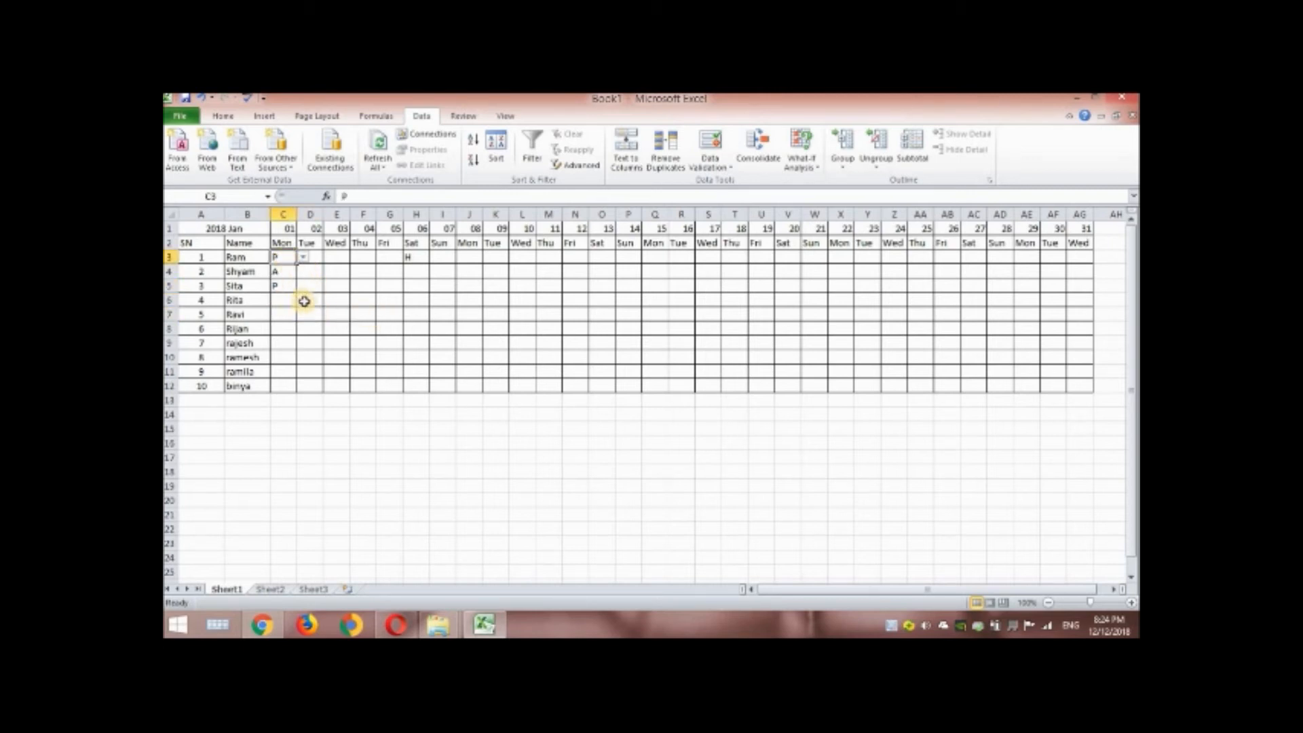
{"action": "key", "text": "ctrl+c"}
{"action": "left_click", "coordinate": [284, 272]}
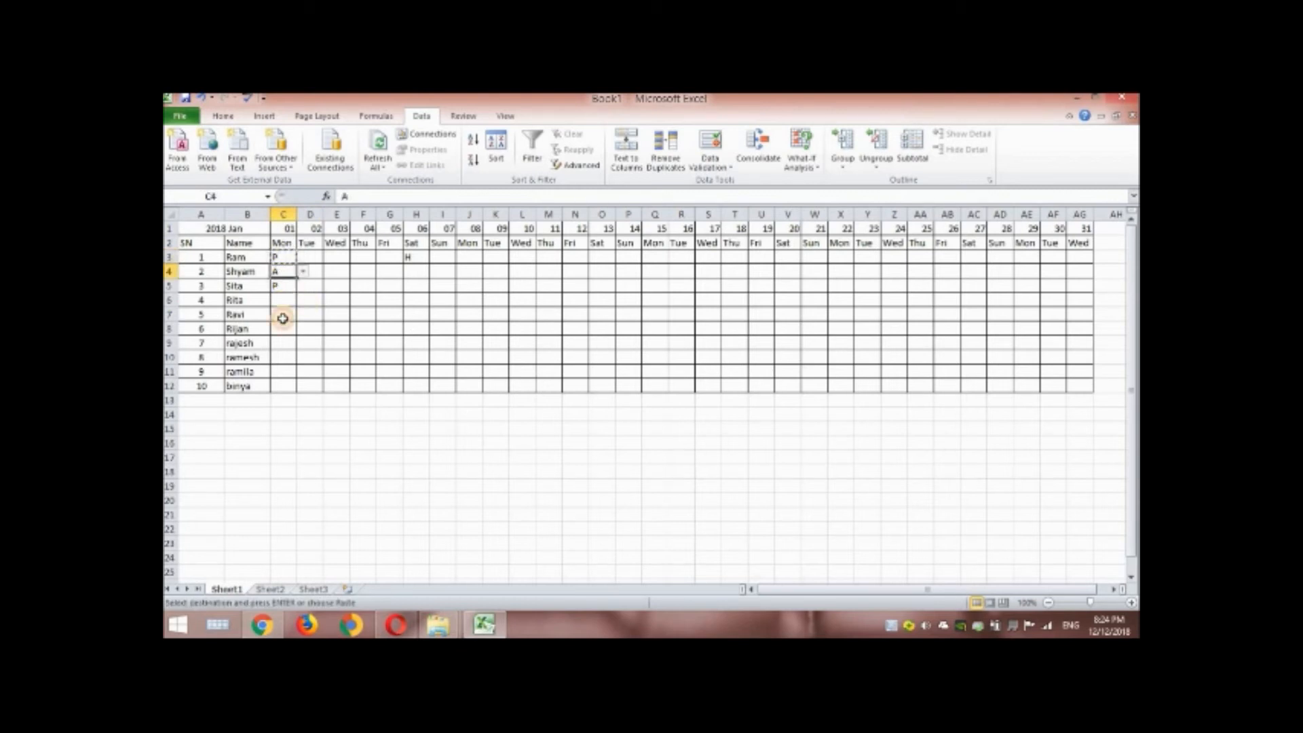
{"action": "left_click_drag", "start_coordinate": [283, 319], "coordinate": [284, 384]}
{"action": "key", "text": "ctrl+v"}
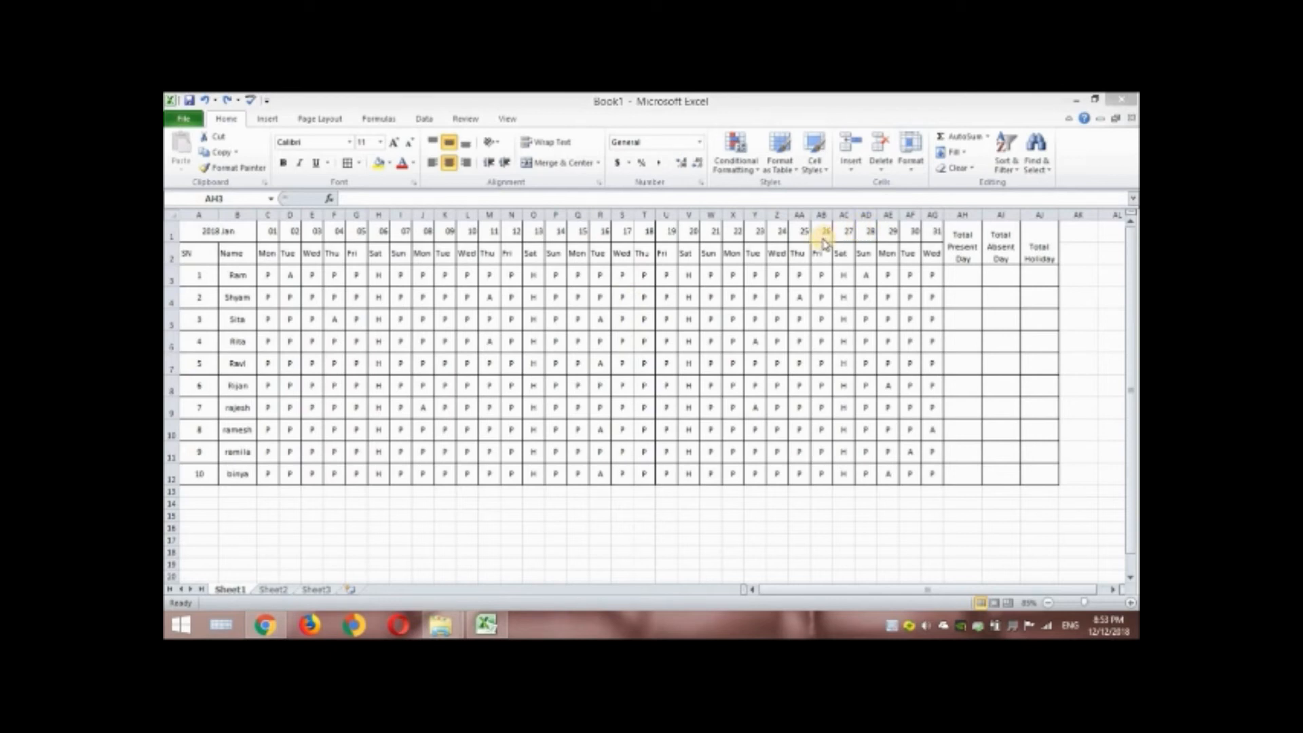
Enter the formula =COUNTIF(C3:AG3,"P") in AH3 to count the first person's total present days.
{"action": "left_click", "coordinate": [962, 277]}
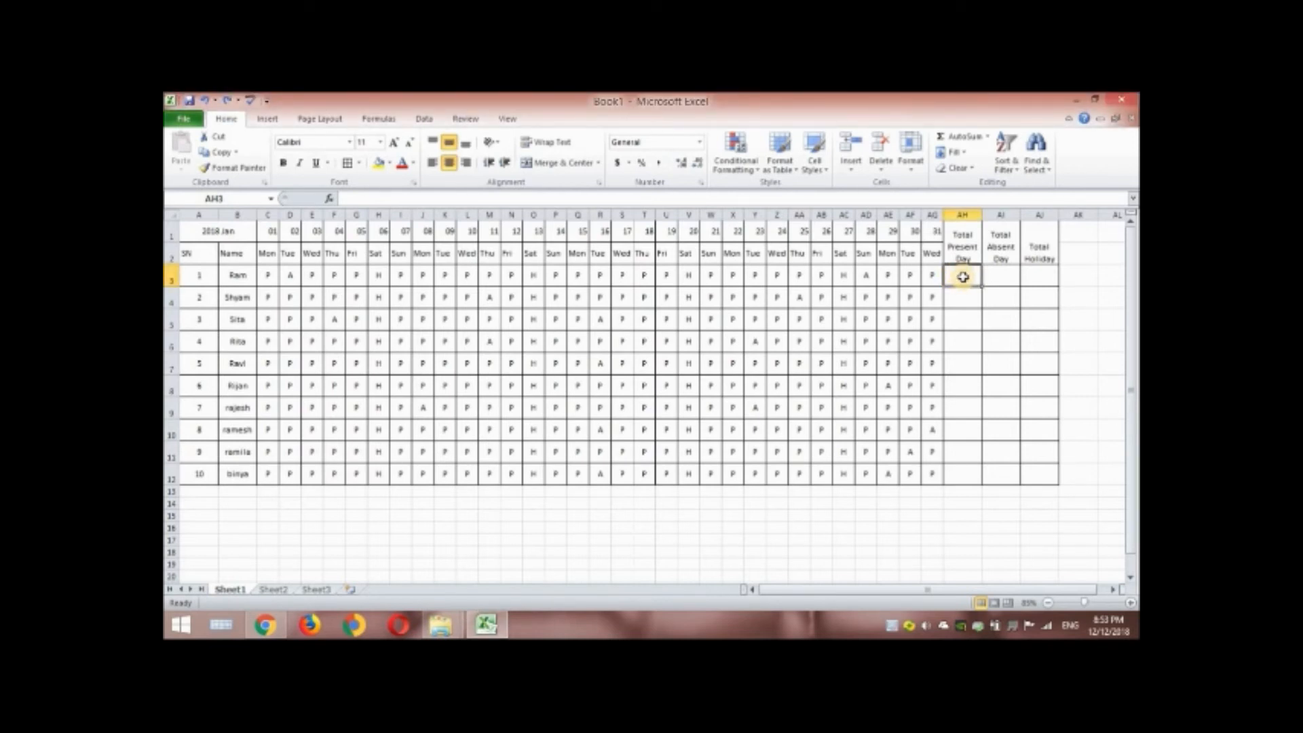
{"action": "type", "text": "="}
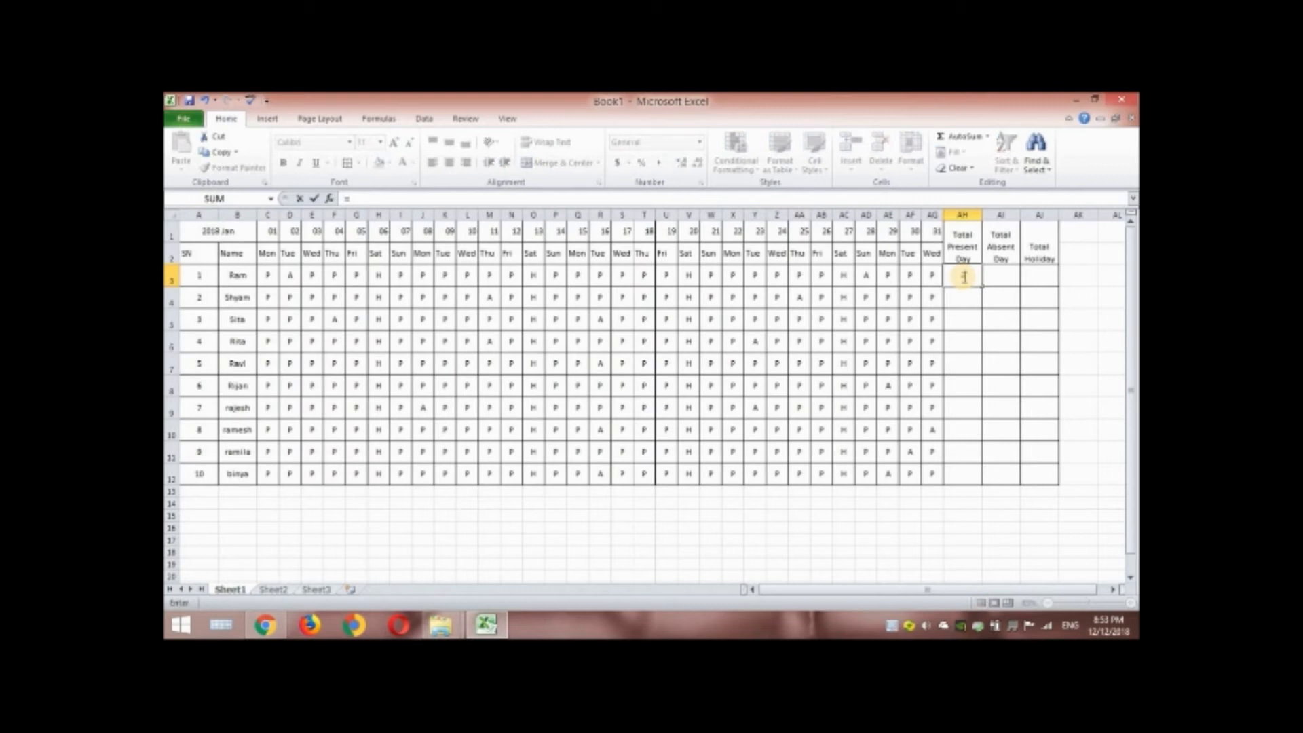
{"action": "type", "text": "countif("}
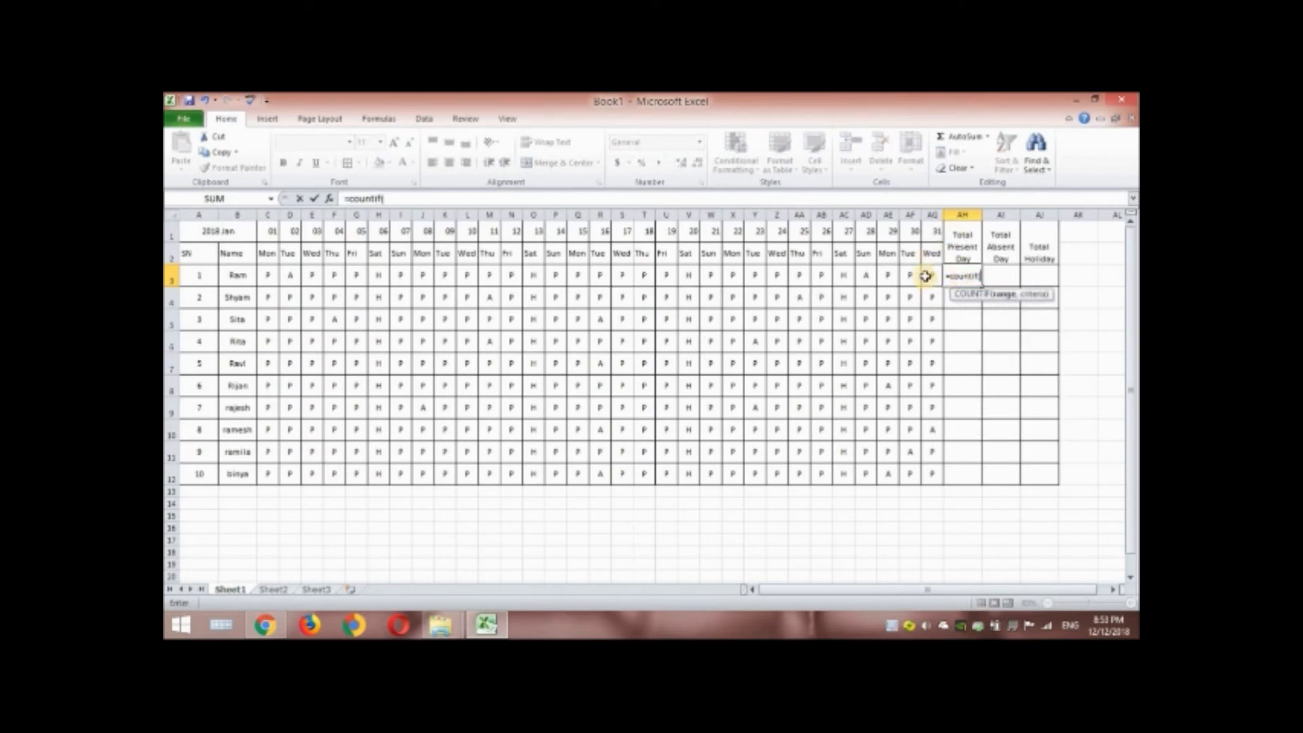
{"action": "left_click_drag", "start_coordinate": [931, 276], "coordinate": [268, 271]}
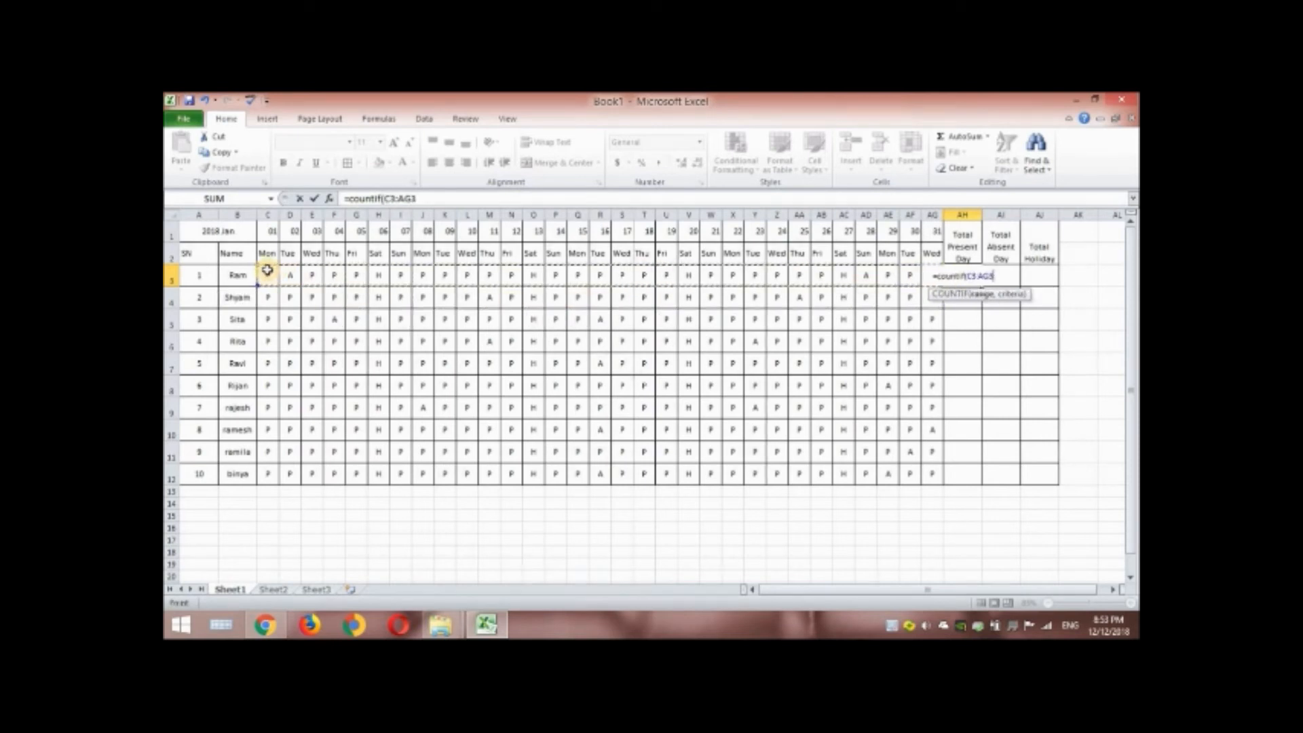
{"action": "type", "text": ",\""}
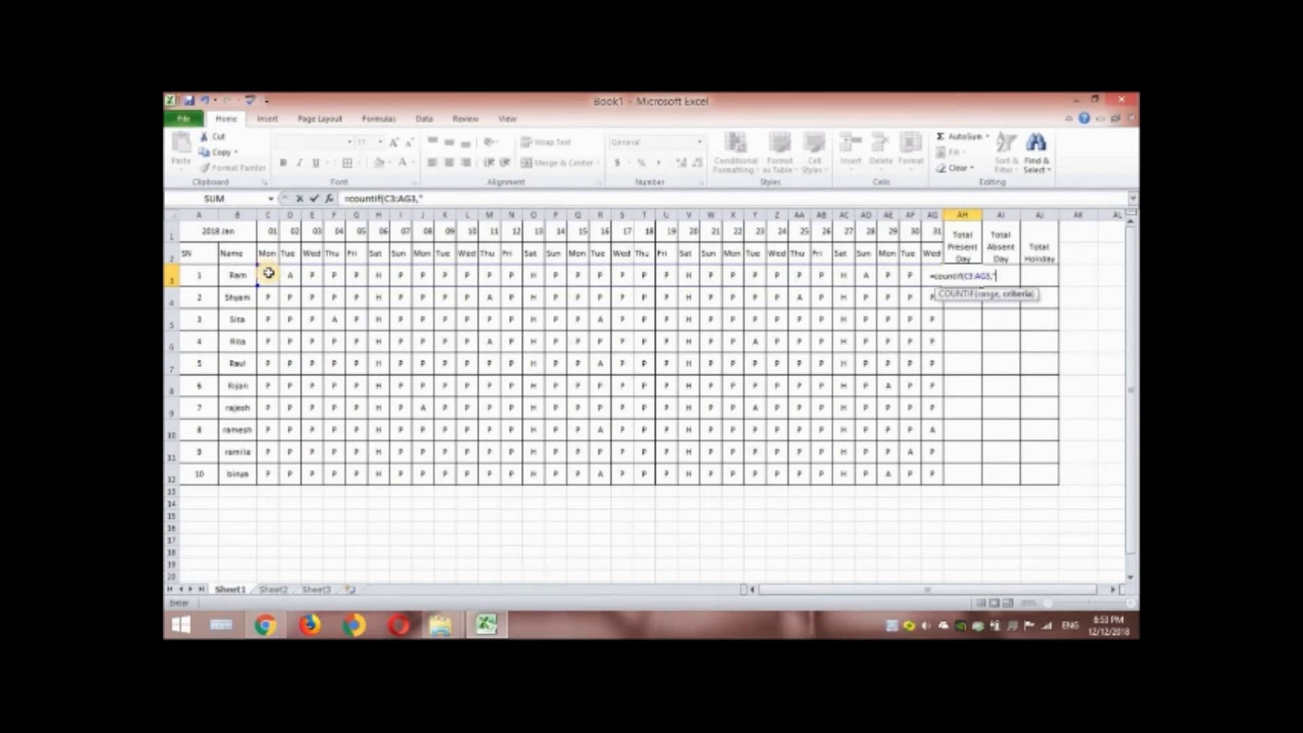
{"action": "type", "text": "P\")"}
{"action": "key", "text": "Return"}
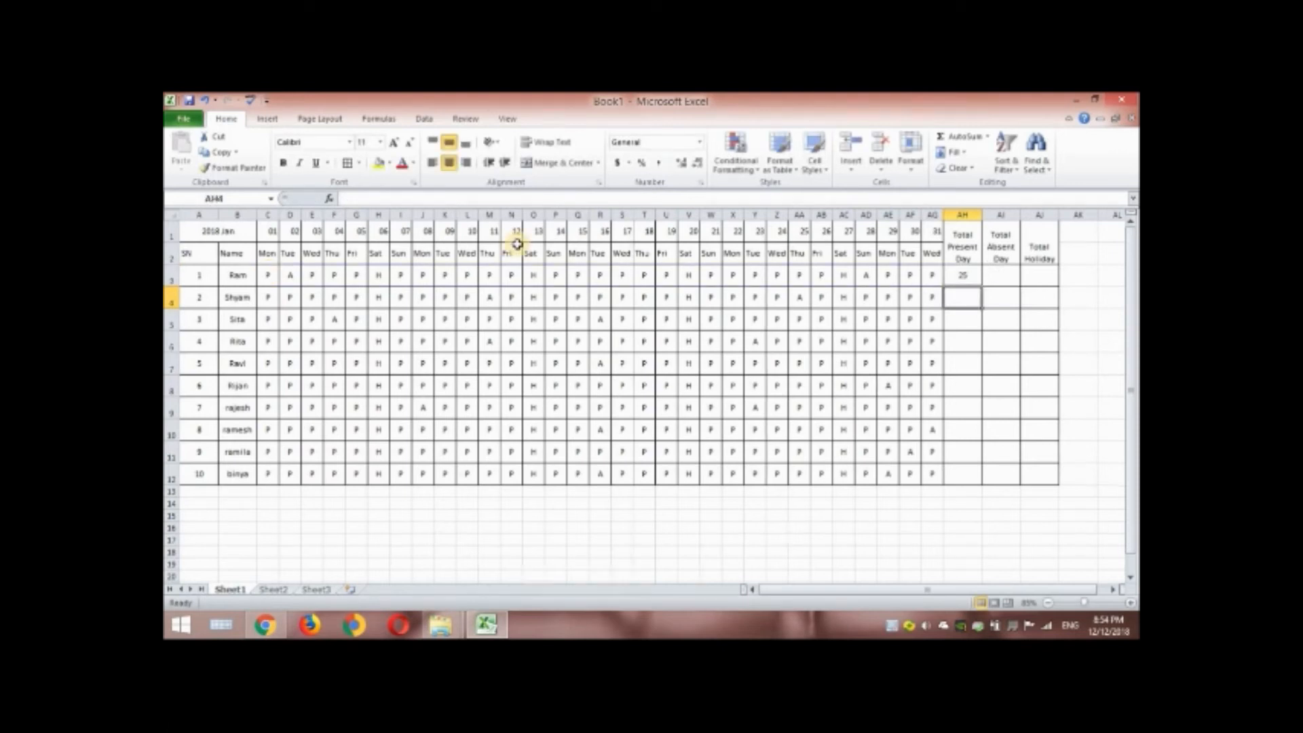
Enter the formula =COUNTIF(C3:AG3,"A") in AI3 to count the first person's total absent days.
{"action": "left_click", "coordinate": [1003, 281]}
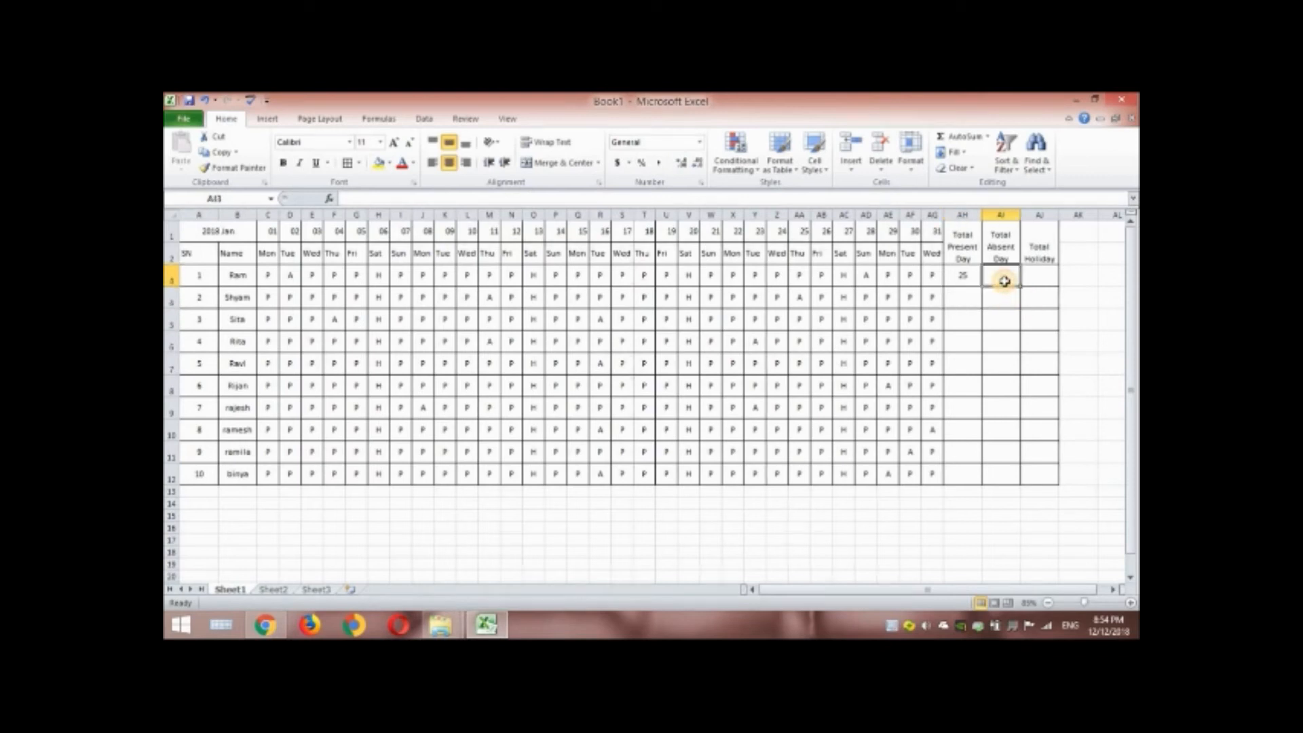
{"action": "type", "text": "=countif("}
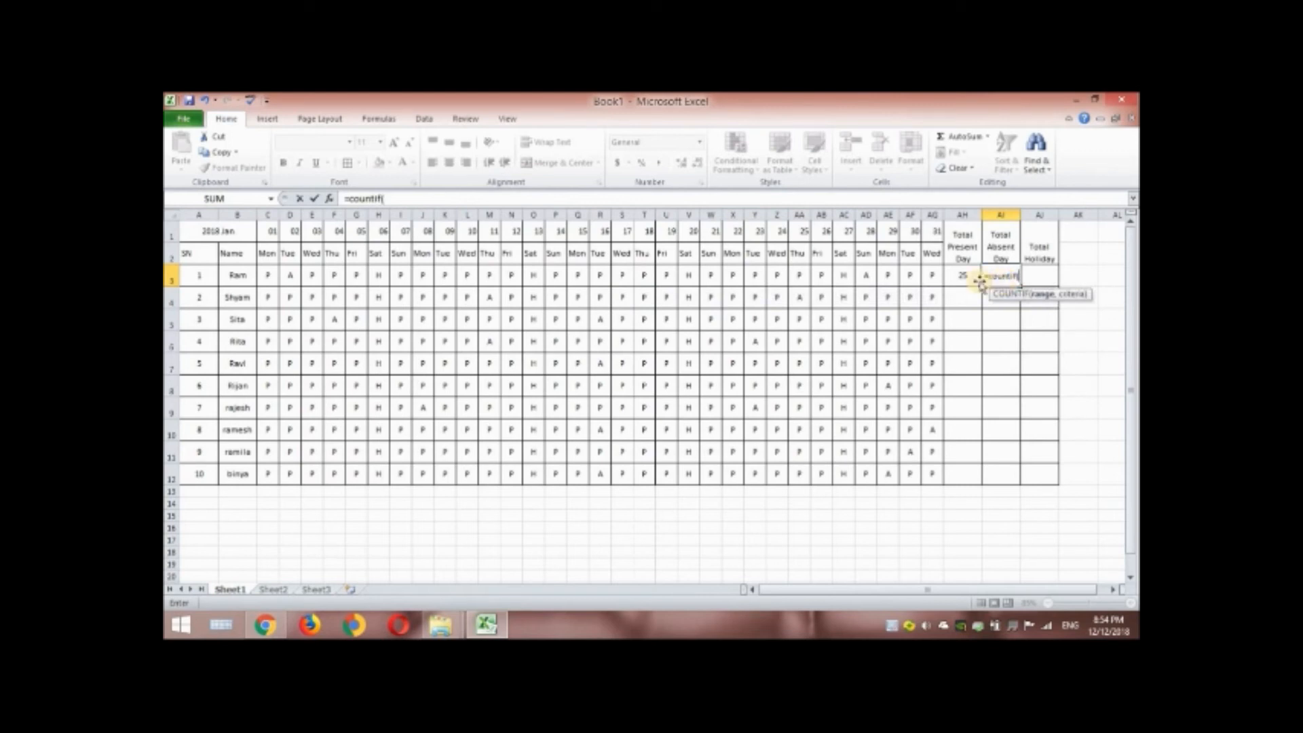
{"action": "left_click_drag", "start_coordinate": [932, 275], "coordinate": [268, 276]}
{"action": "type", "text": ","}
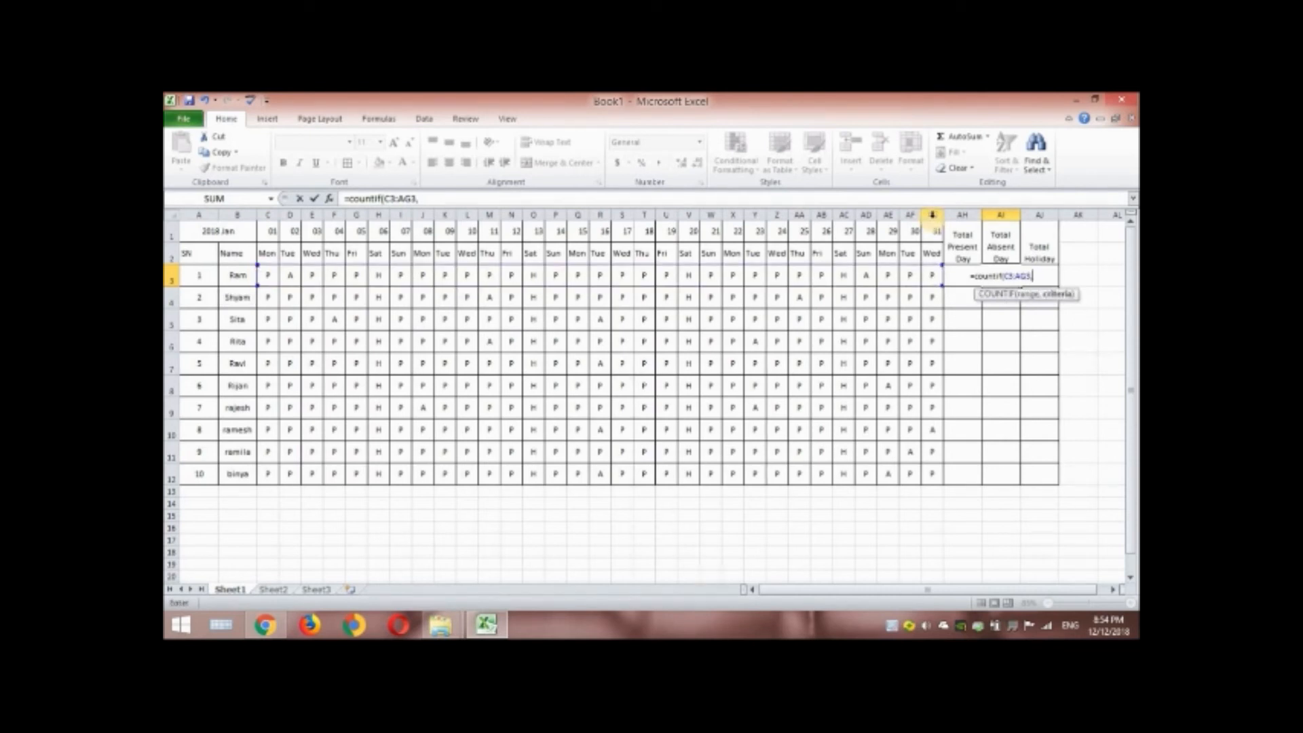
{"action": "type", "text": "\"A"}
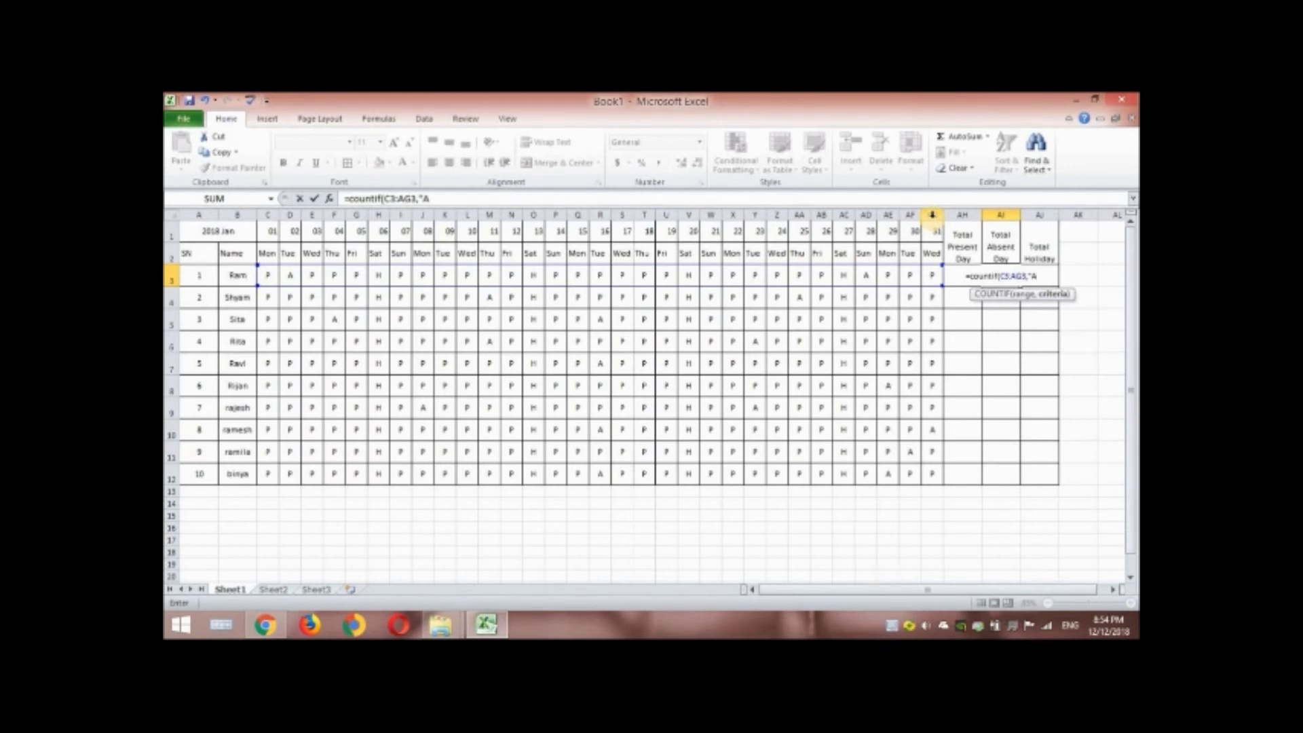
{"action": "type", "text": "\")"}
{"action": "key", "text": "Tab"}
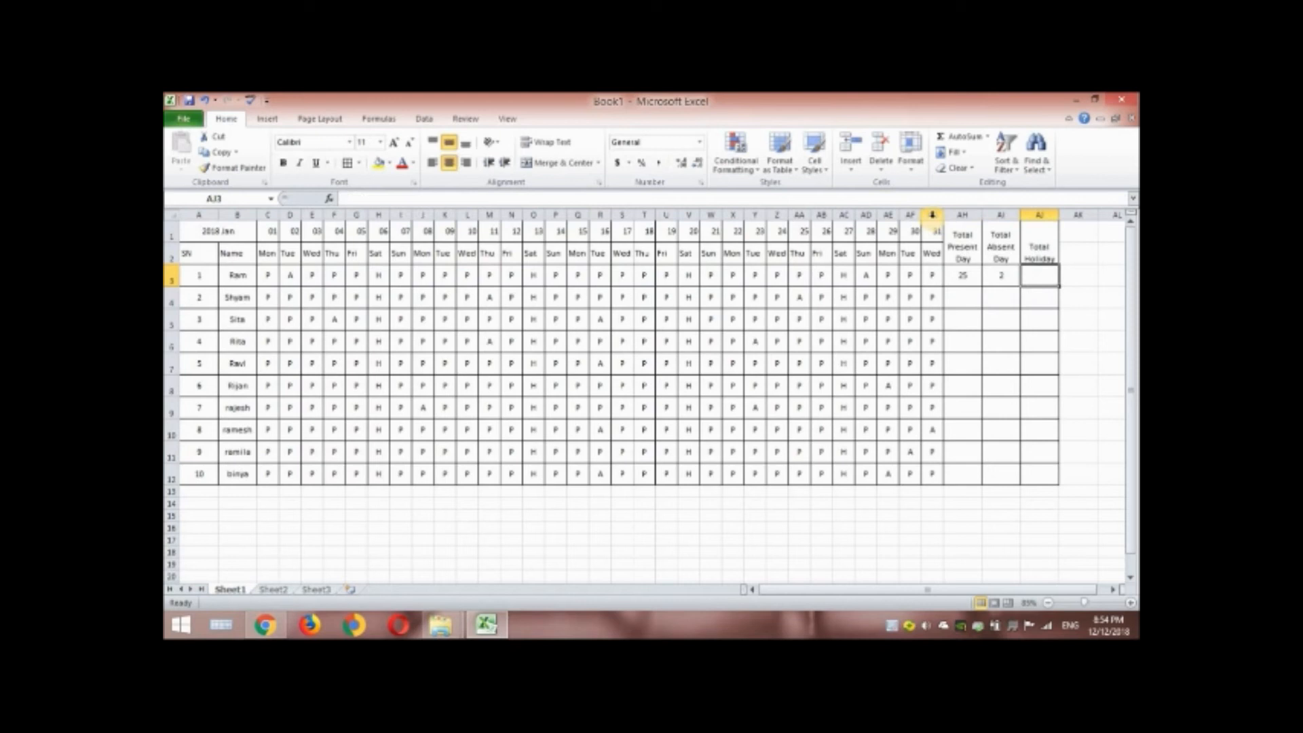
Enter =COUNTIF(C3:AG3,"H") in AJ3 for the holiday total and fill the AH3:AJ3 formulas down to row 12.
{"action": "type", "text": "=cou"}
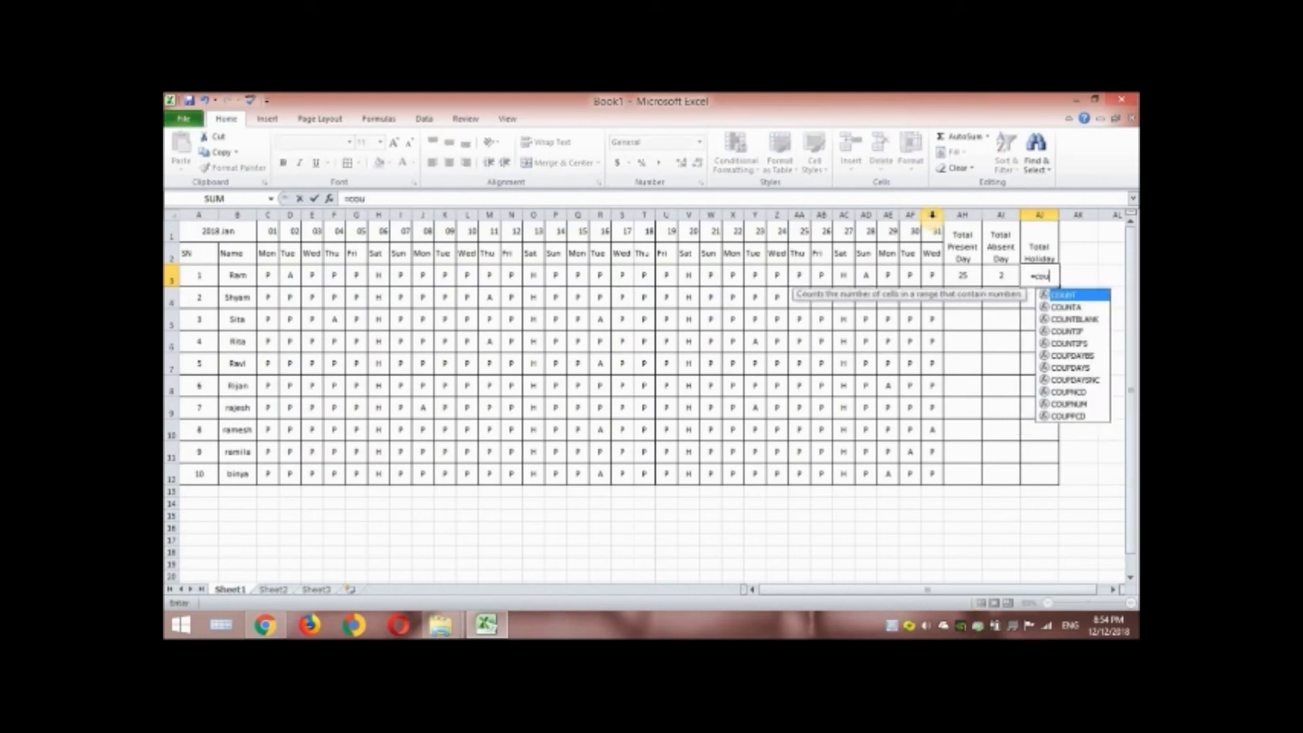
{"action": "type", "text": "ntif("}
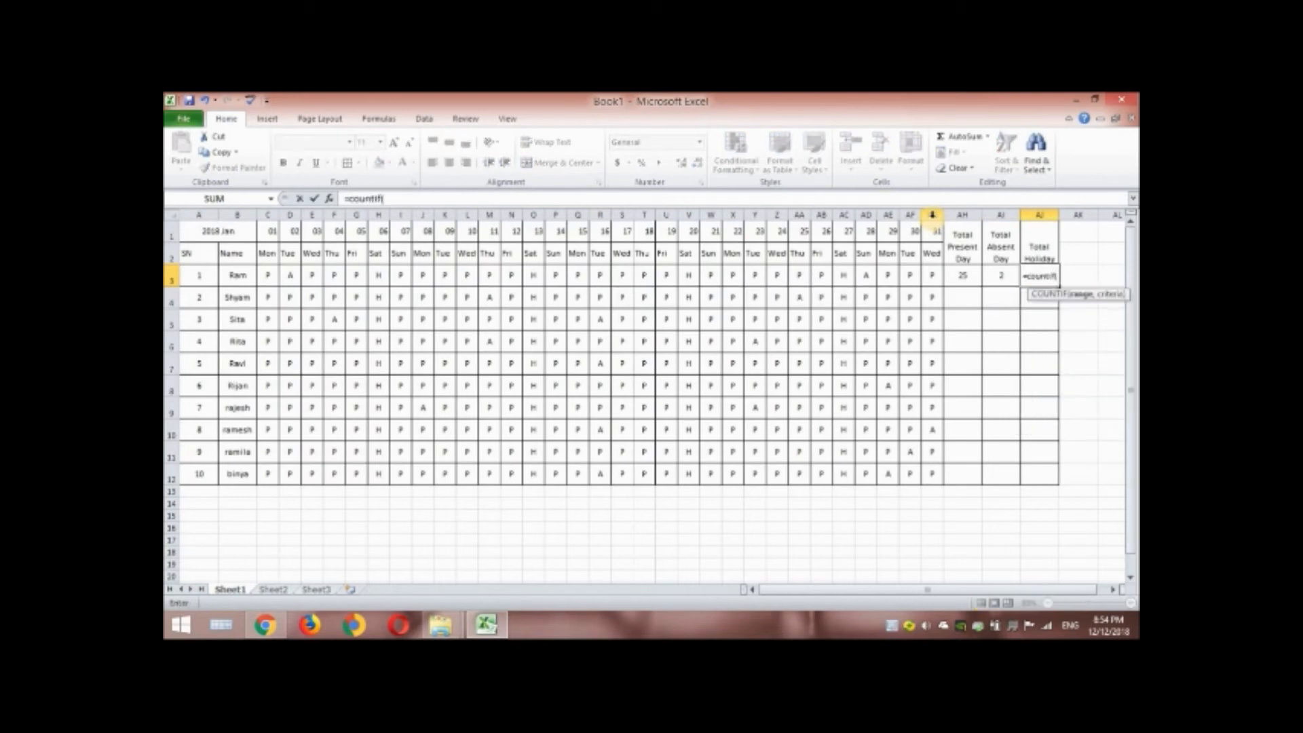
{"action": "left_click_drag", "start_coordinate": [930, 275], "coordinate": [273, 277]}
{"action": "type", "text": ",\"H\""}
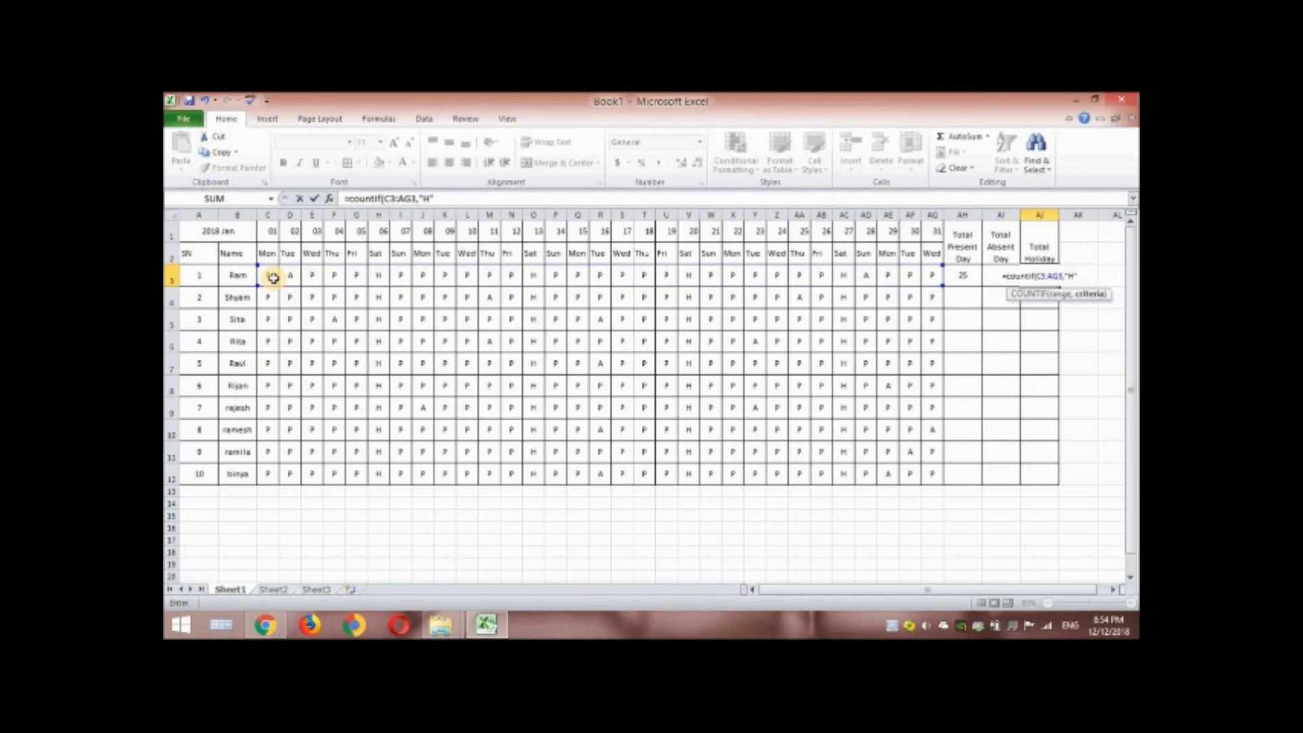
{"action": "key", "text": "Return"}
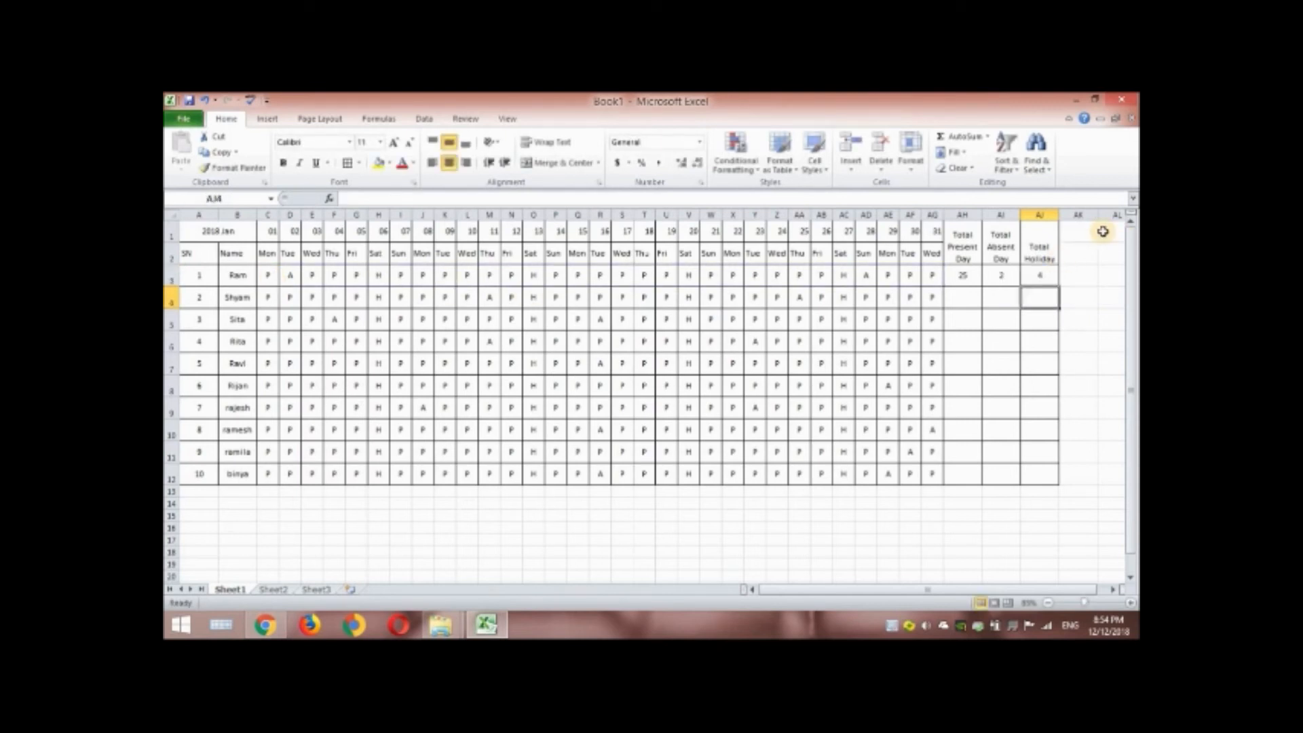
{"action": "left_click_drag", "start_coordinate": [962, 275], "coordinate": [1049, 275]}
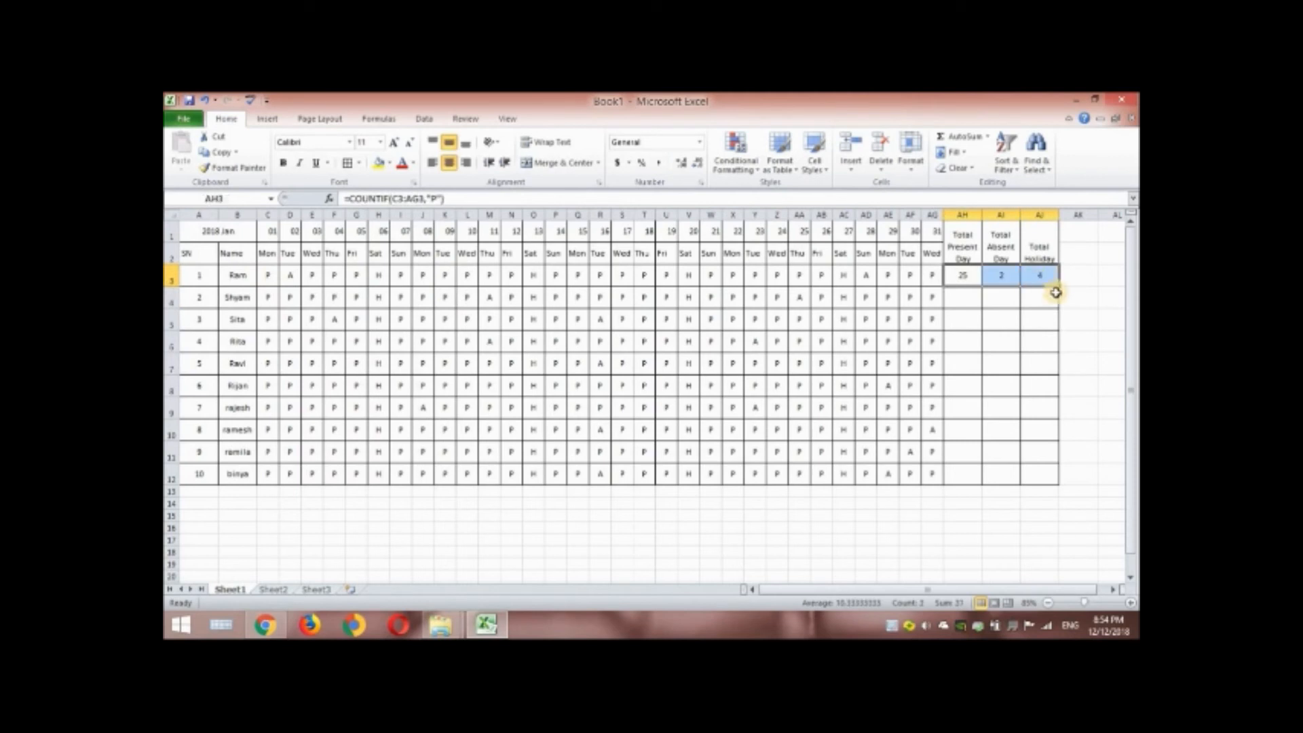
{"action": "double_click", "coordinate": [1058, 285]}
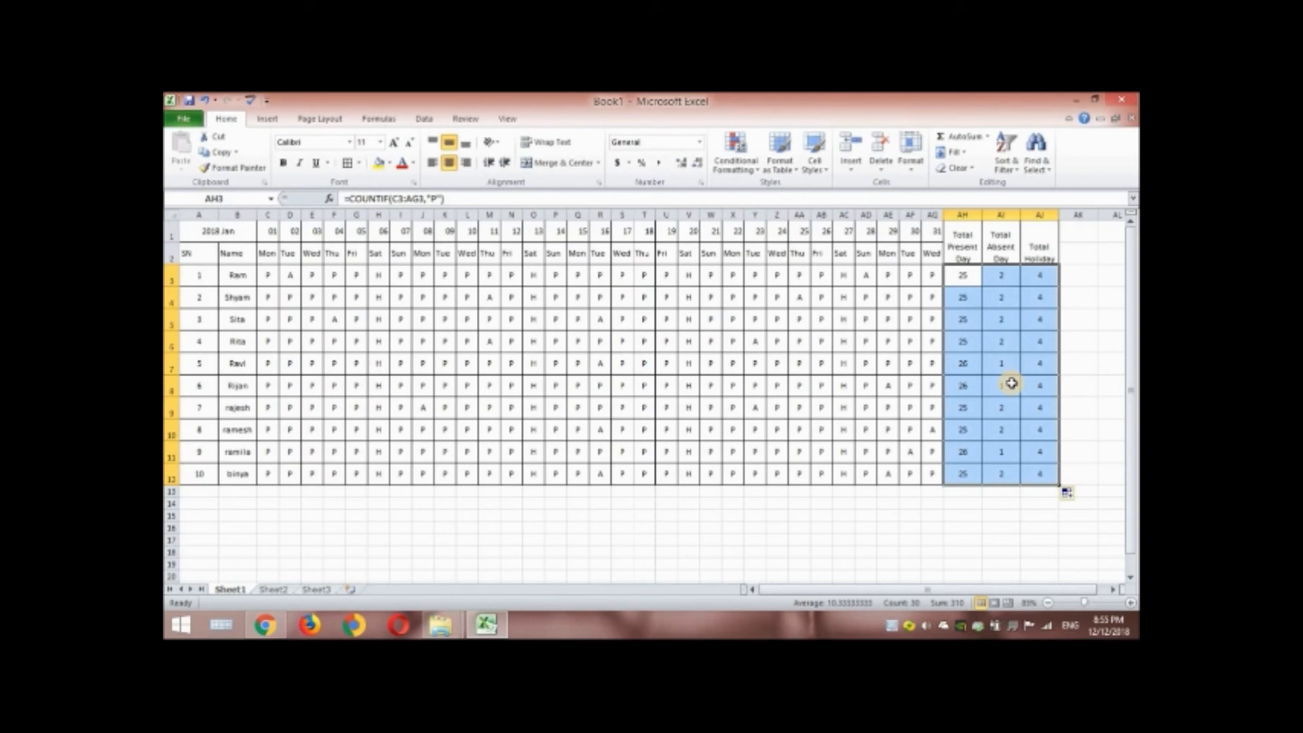
Start a formula-based conditional formatting rule for C1:AG12 using the condition =C$2="SAT".
{"action": "left_click_drag", "start_coordinate": [270, 228], "coordinate": [932, 477]}
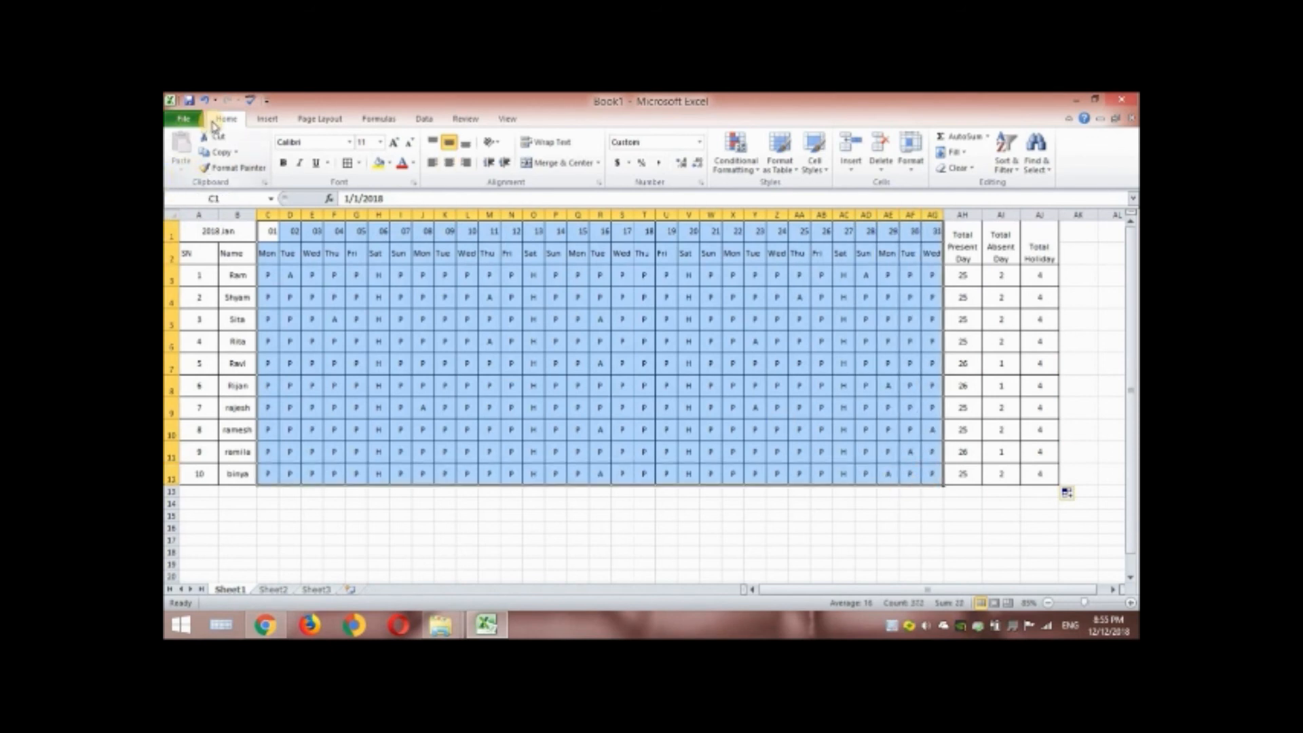
{"action": "left_click", "coordinate": [759, 178]}
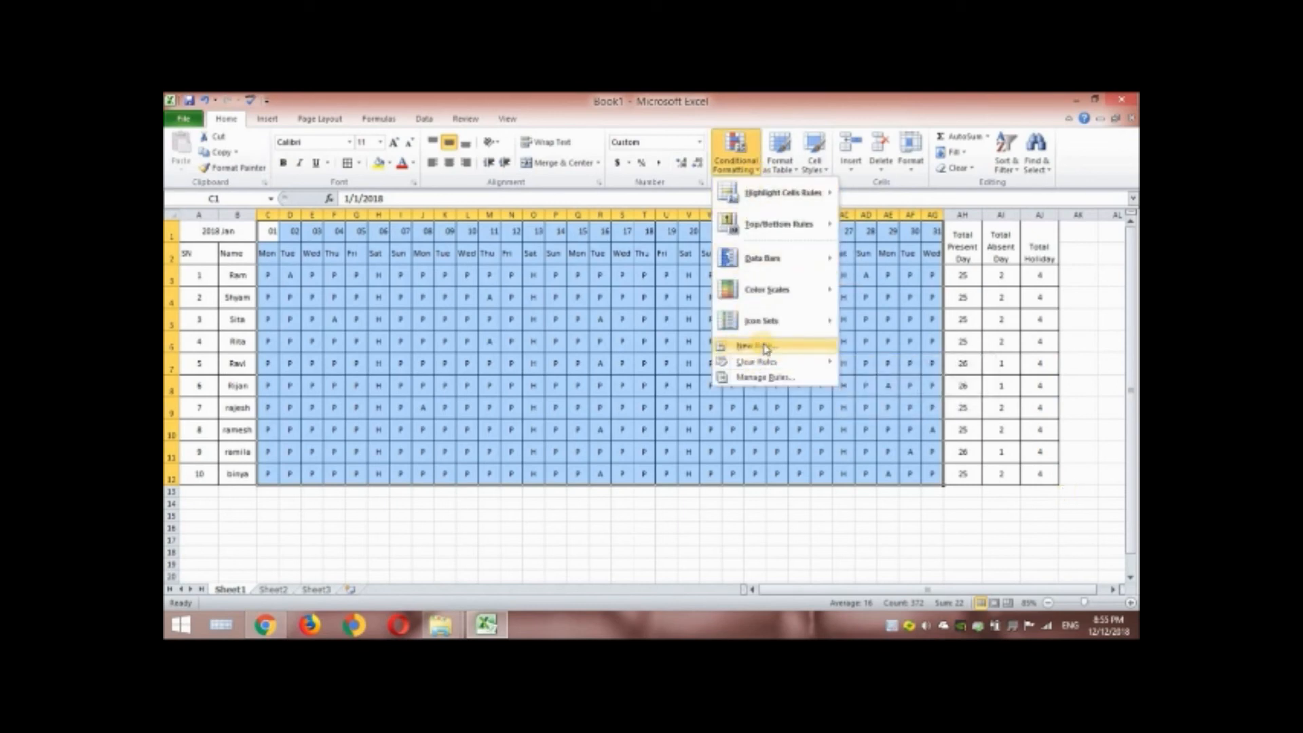
{"action": "left_click", "coordinate": [755, 347]}
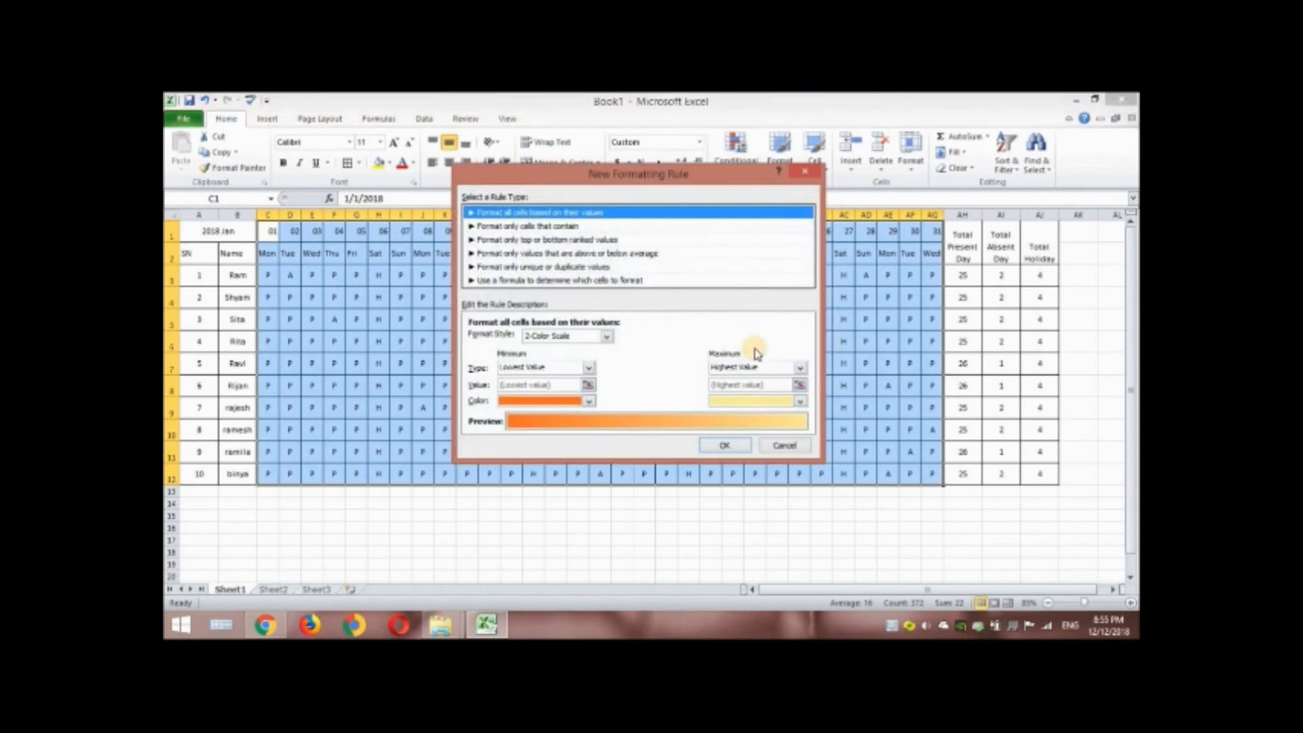
{"action": "left_click", "coordinate": [574, 284]}
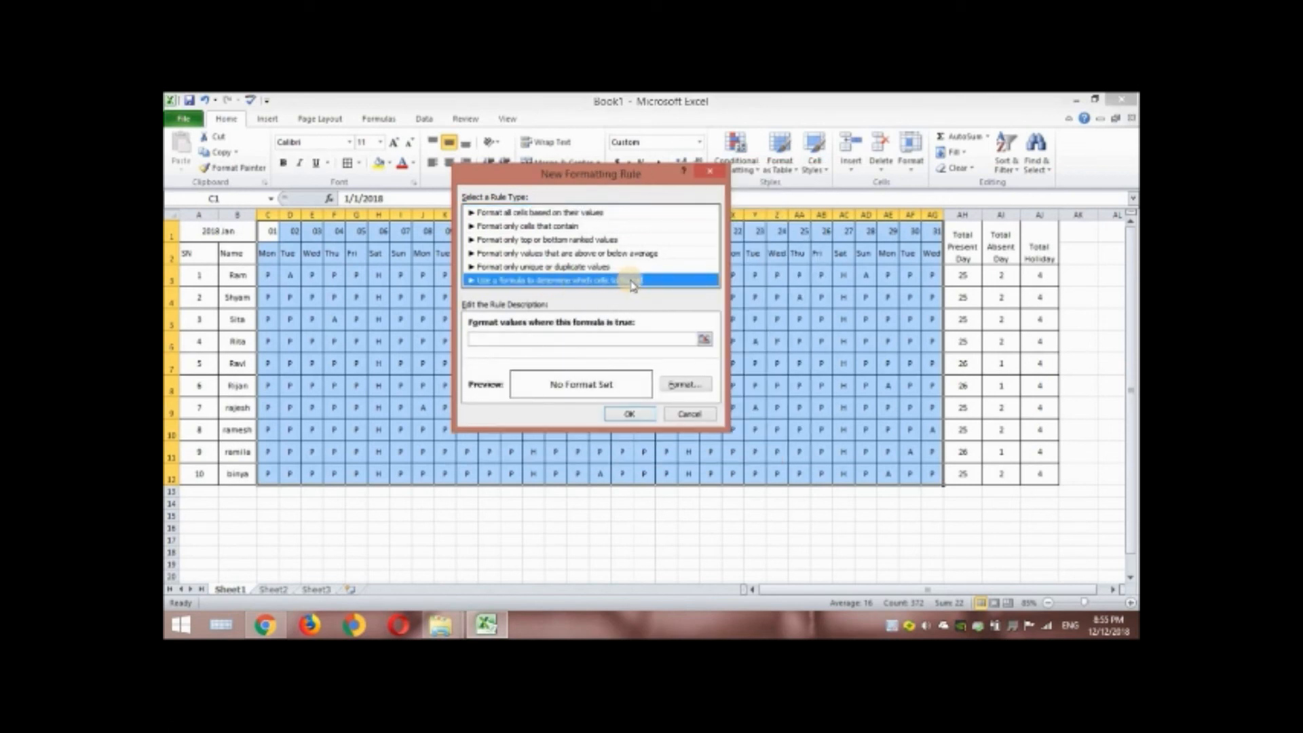
{"action": "left_click", "coordinate": [492, 340]}
{"action": "left_click", "coordinate": [492, 340]}
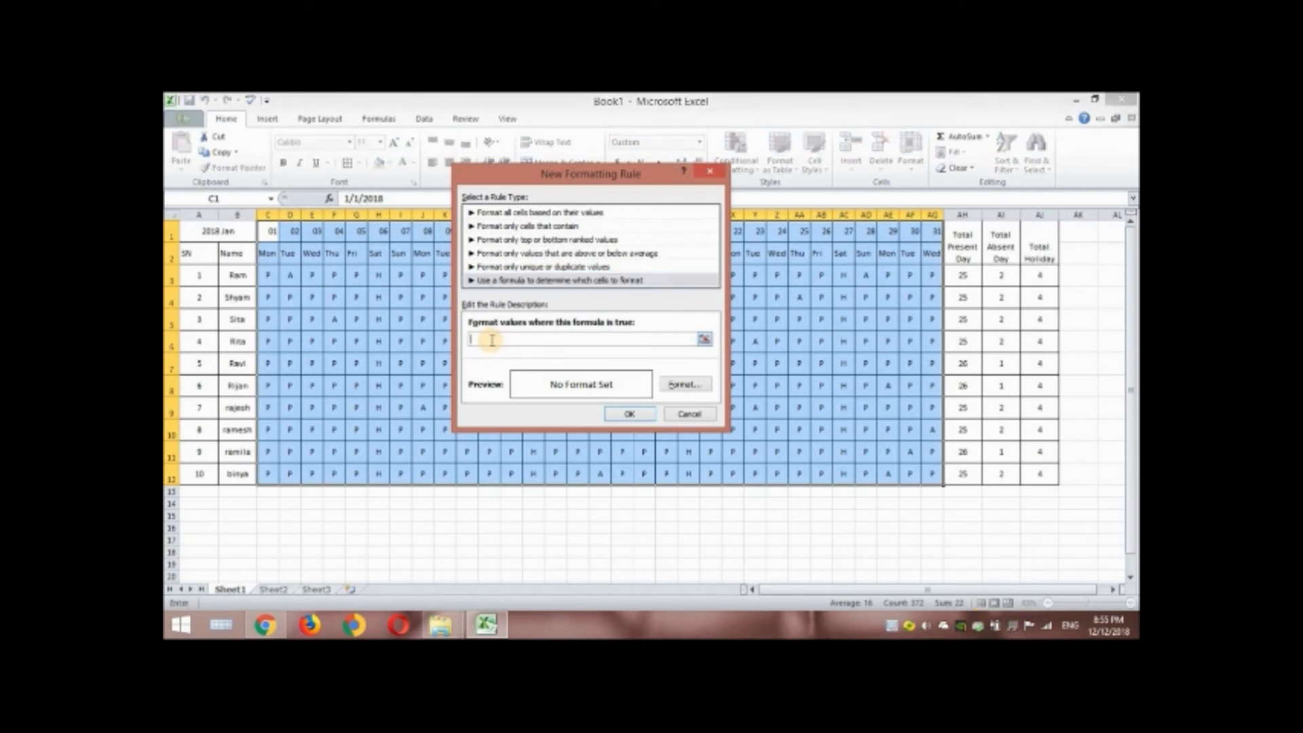
{"action": "left_click_drag", "start_coordinate": [511, 178], "coordinate": [578, 159]}
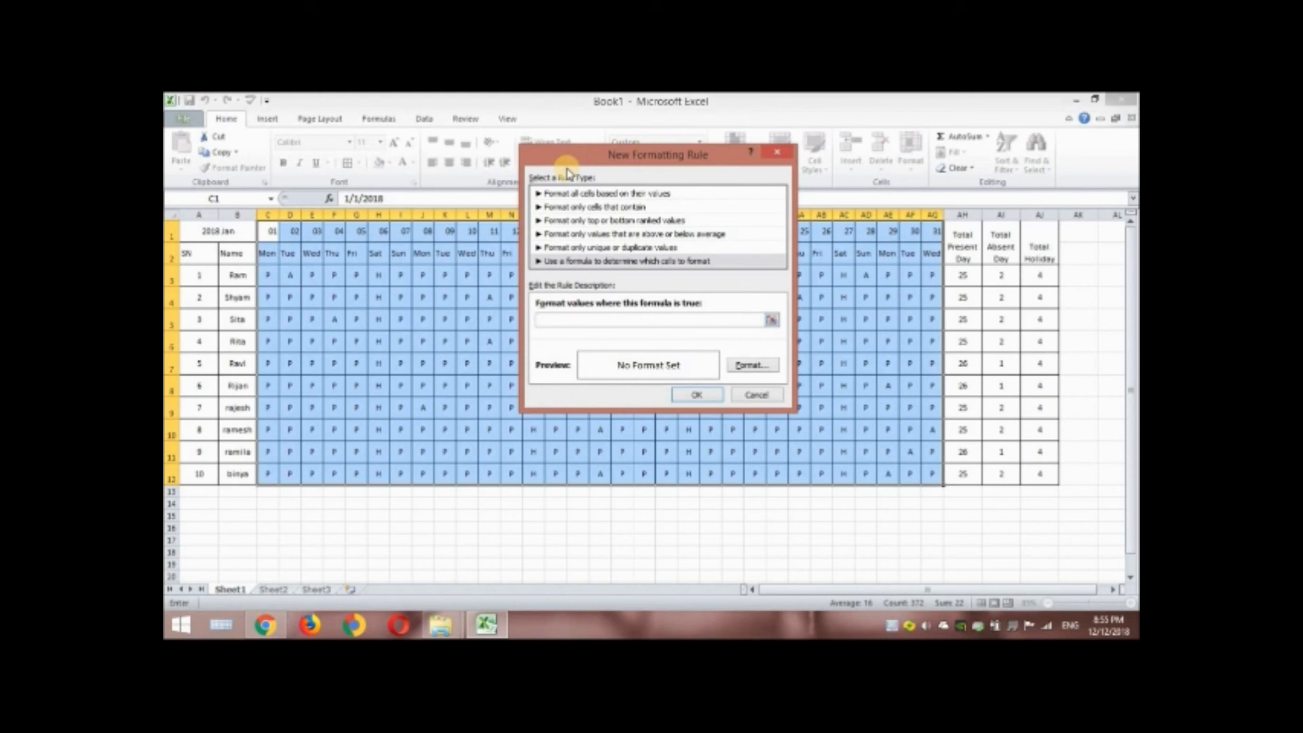
{"action": "left_click", "coordinate": [268, 257]}
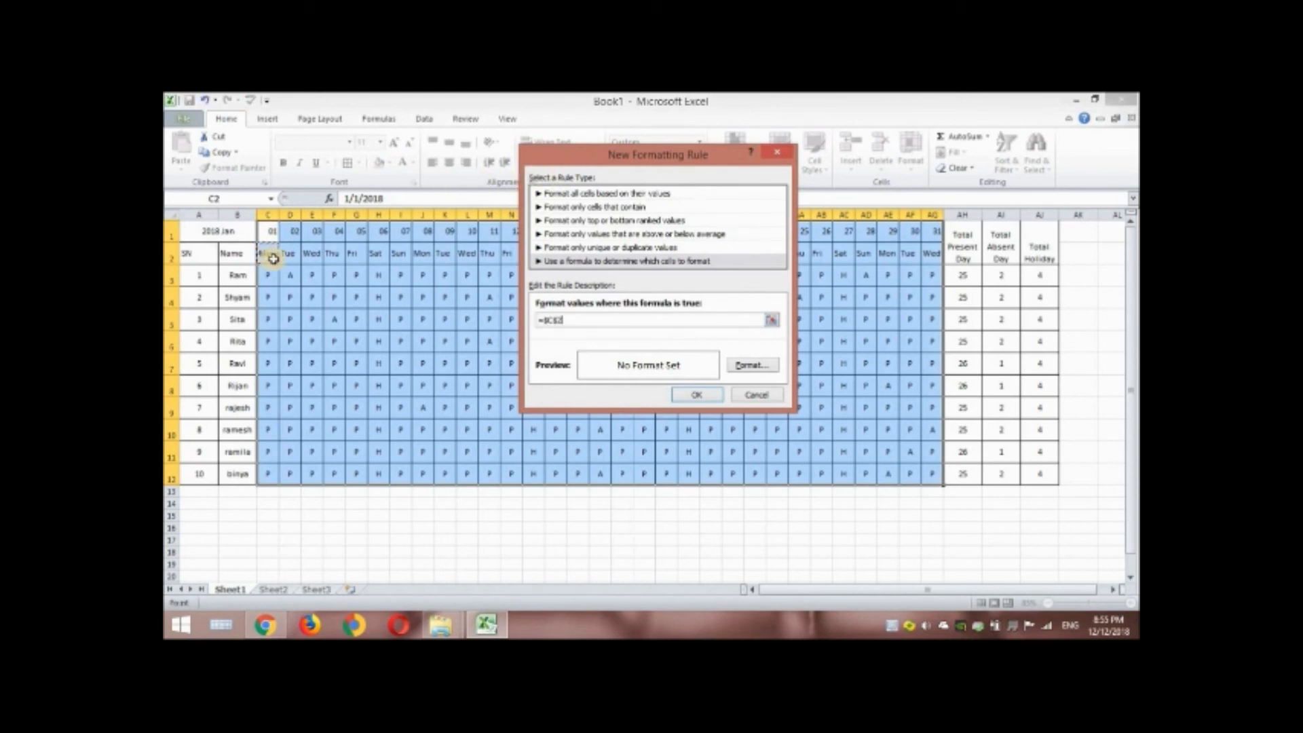
{"action": "left_click", "coordinate": [547, 319]}
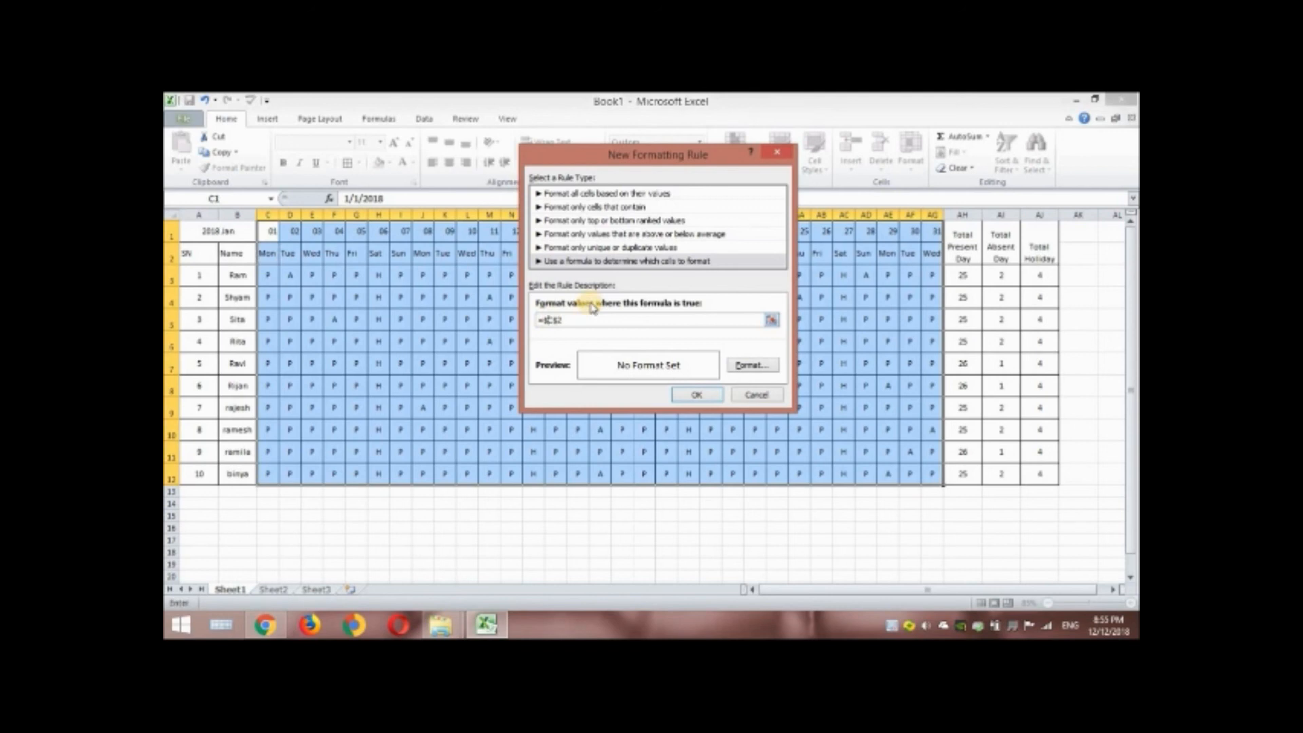
{"action": "key", "text": "Delete"}
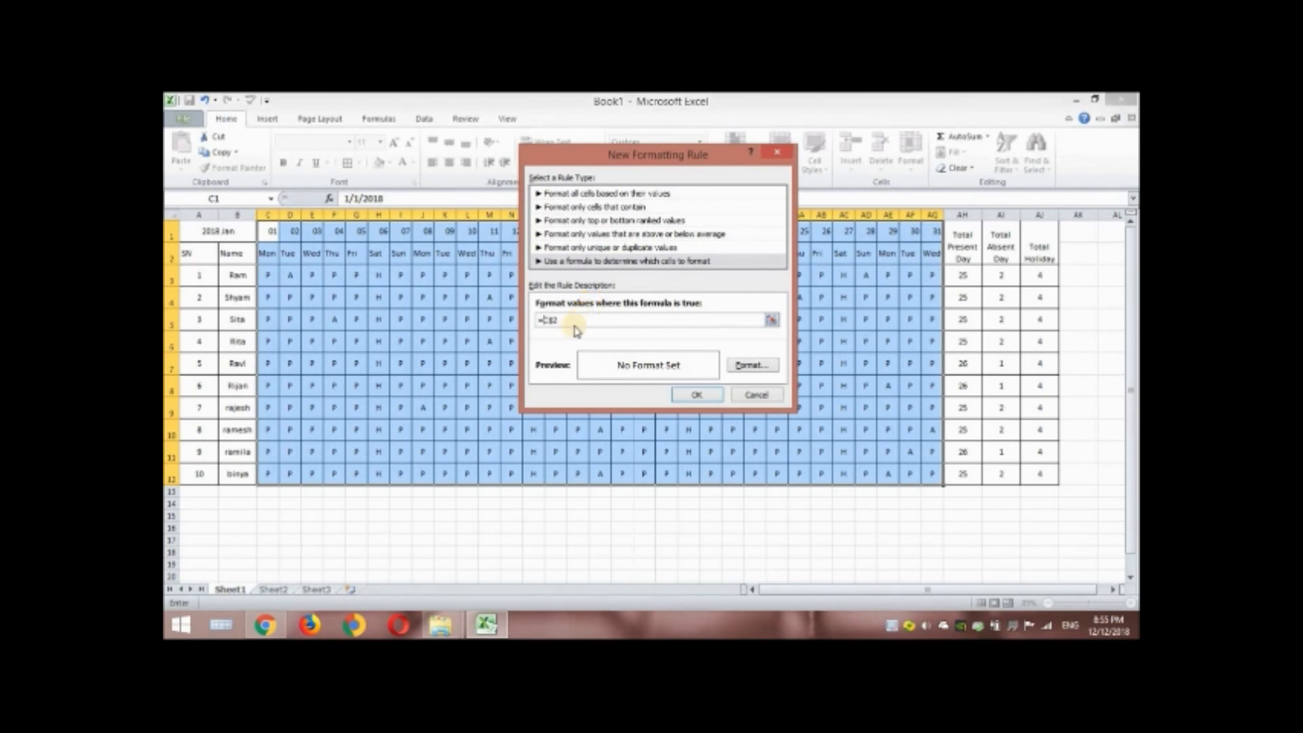
{"action": "left_click", "coordinate": [574, 321]}
Format the Saturday rule with a red fill and bold white font, and apply it to the attendance grid.
{"action": "left_click", "coordinate": [766, 366]}
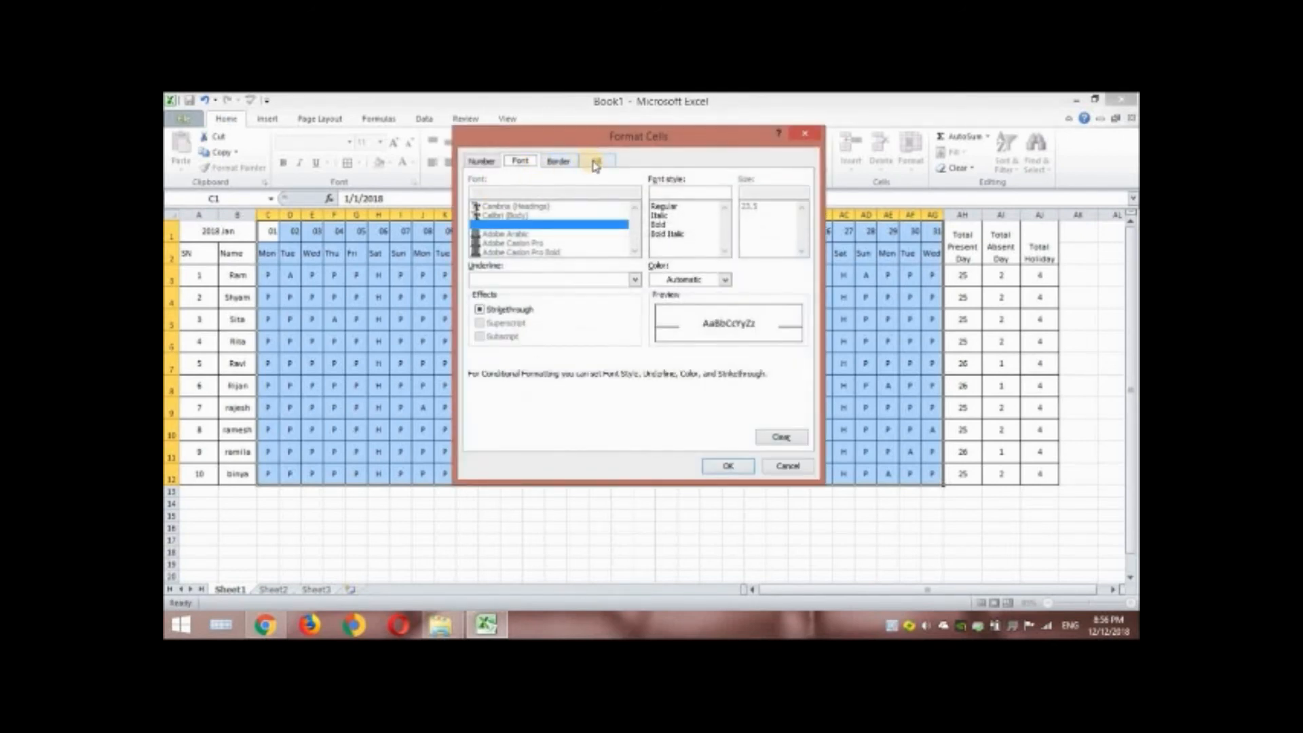
{"action": "left_click", "coordinate": [596, 163]}
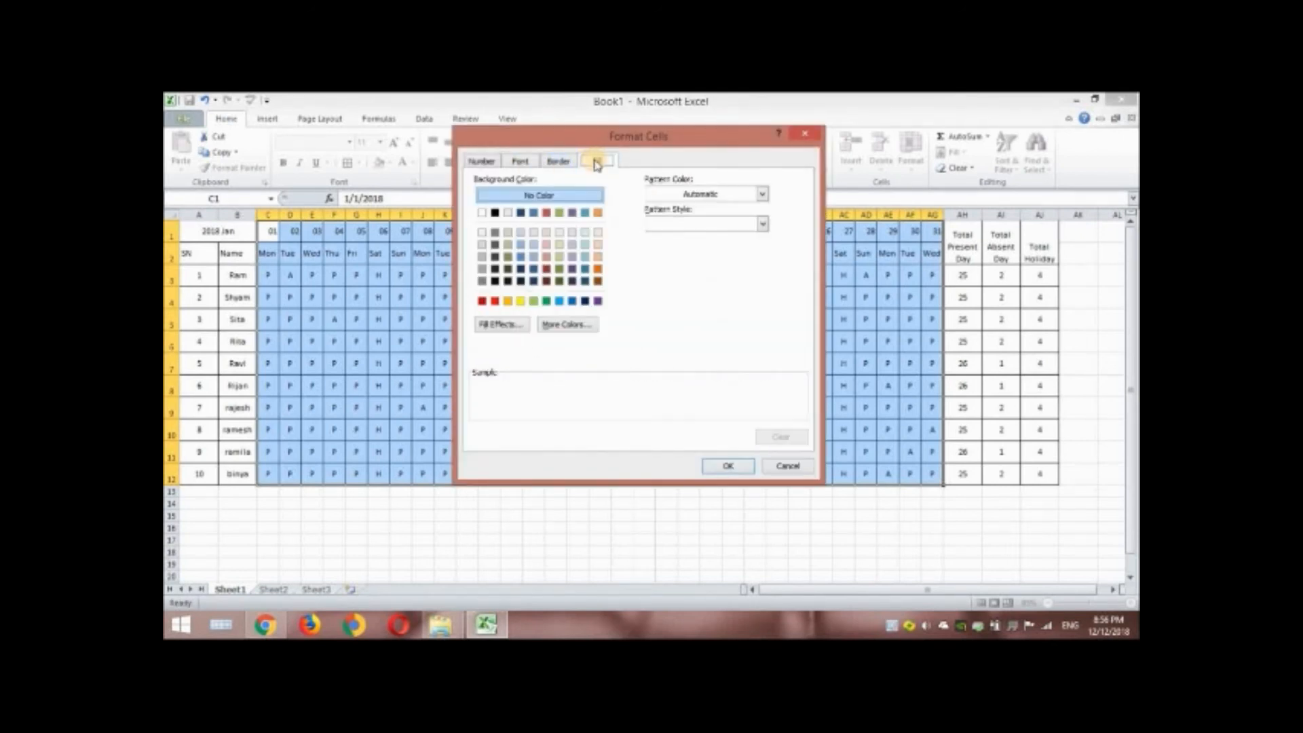
{"action": "left_click", "coordinate": [495, 304]}
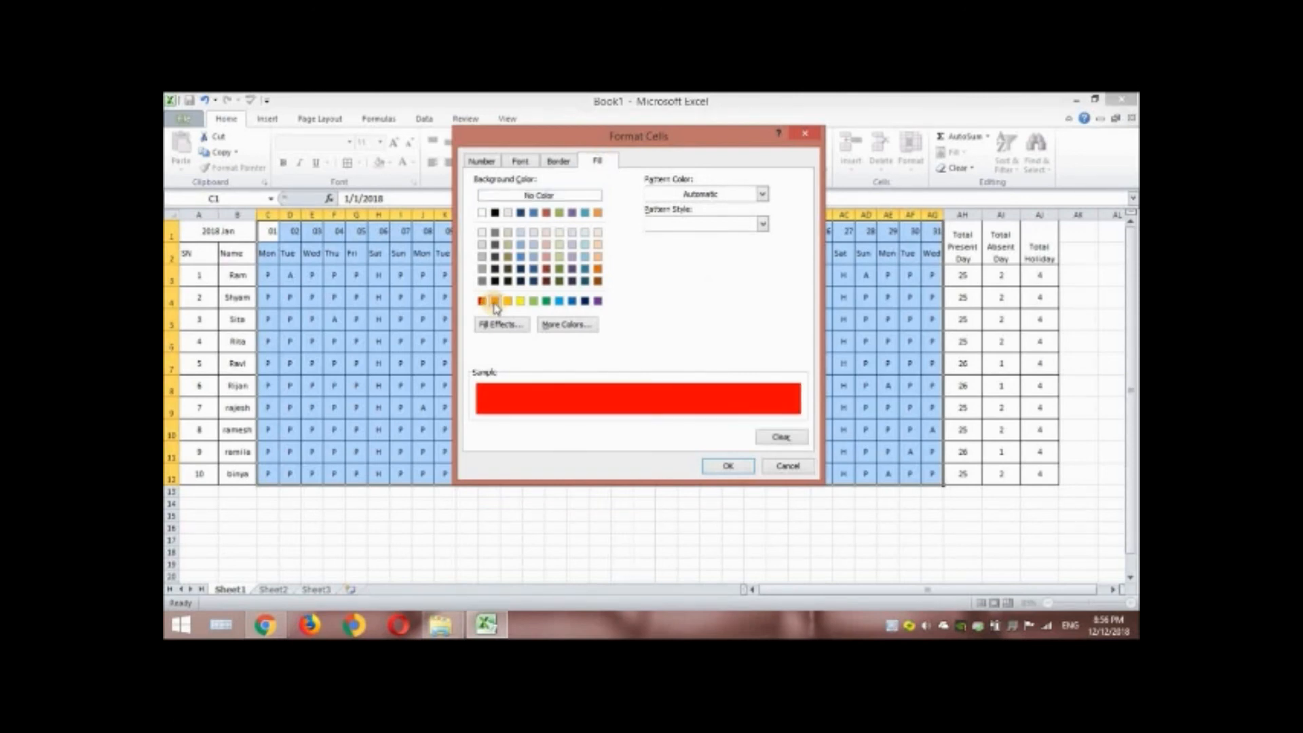
{"action": "left_click", "coordinate": [520, 160]}
{"action": "left_click", "coordinate": [660, 225]}
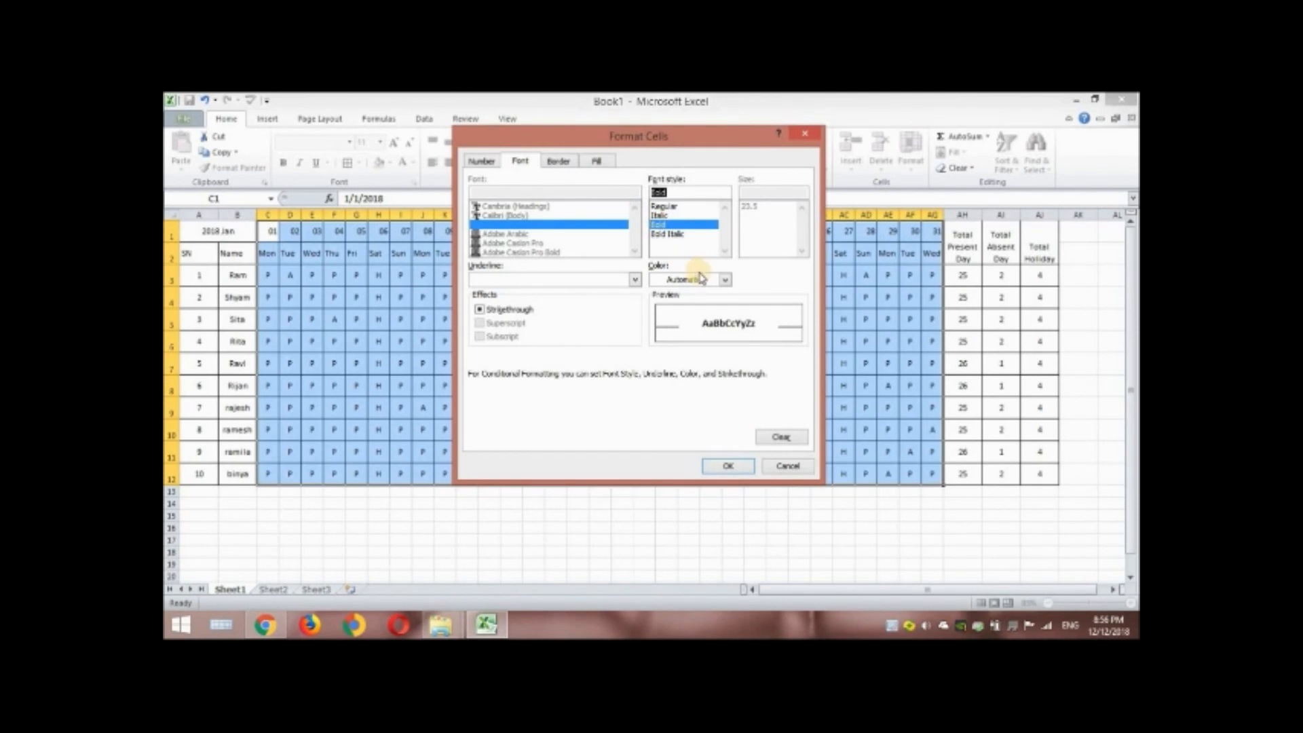
{"action": "left_click", "coordinate": [709, 284]}
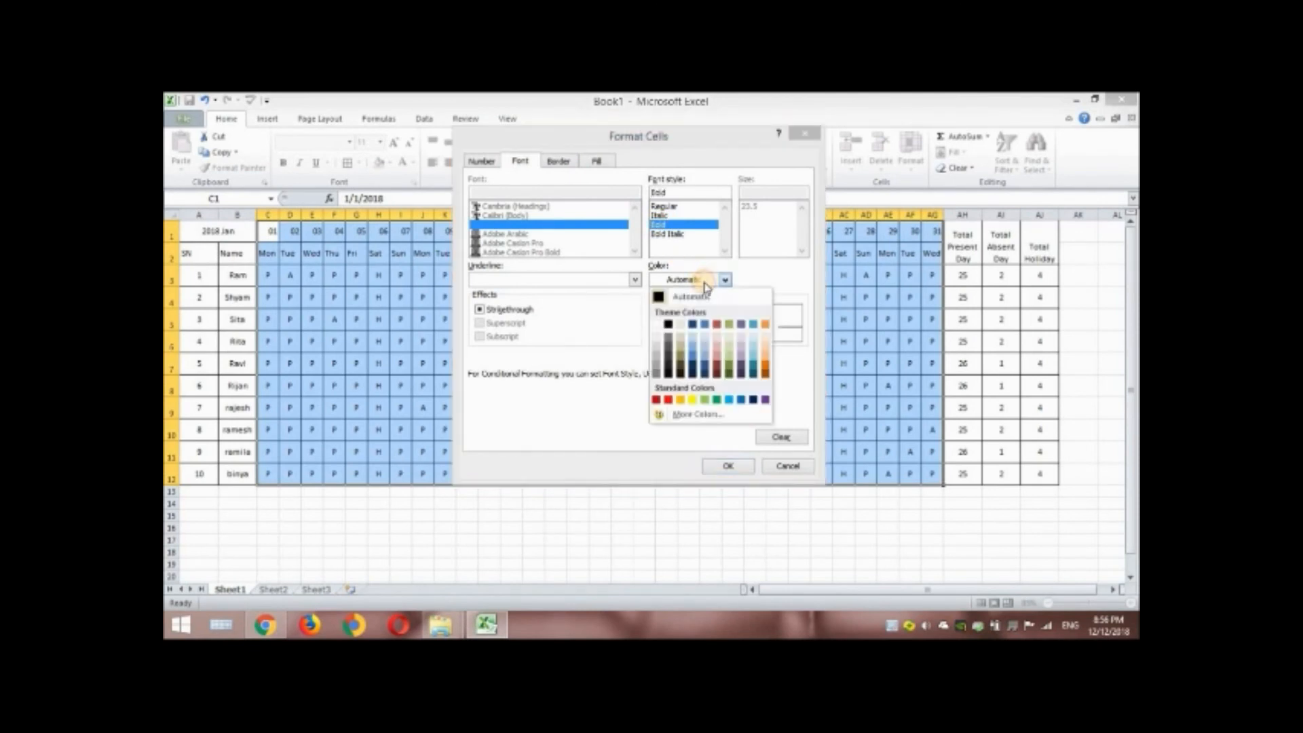
{"action": "left_click", "coordinate": [658, 327]}
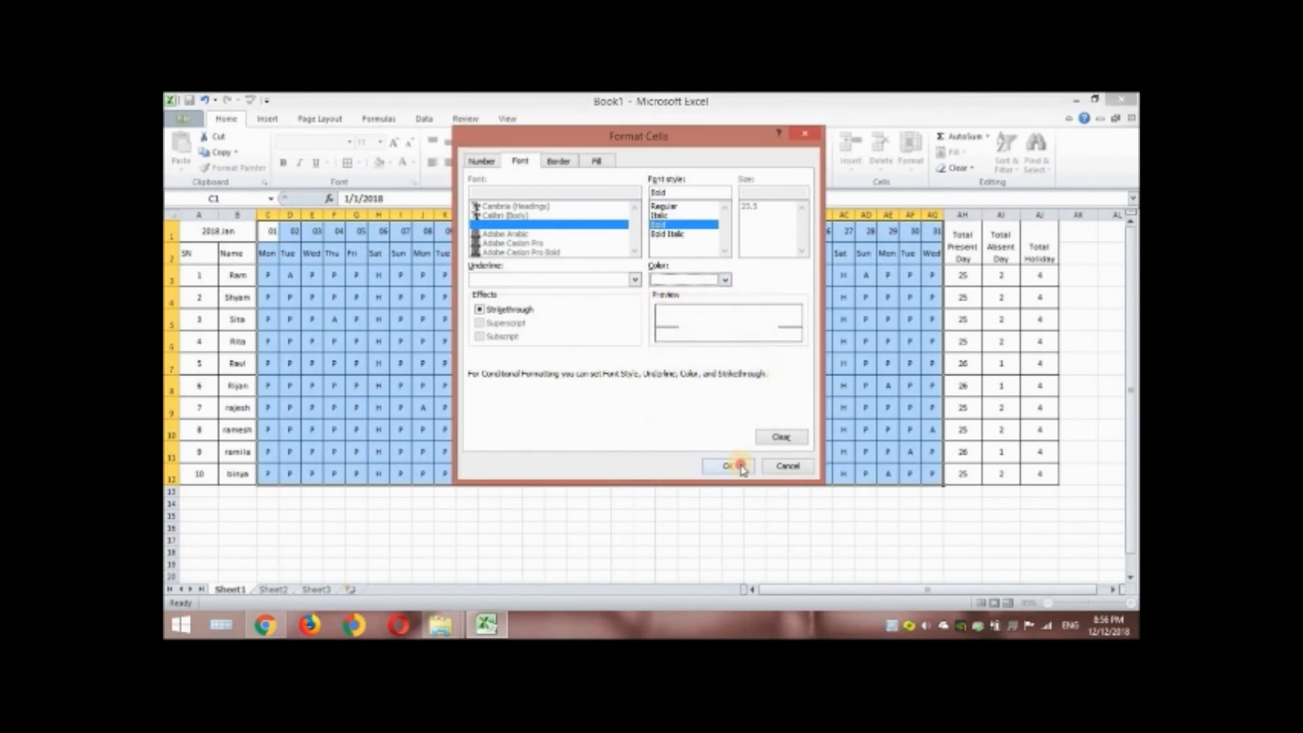
{"action": "left_click", "coordinate": [738, 465]}
{"action": "left_click", "coordinate": [696, 394]}
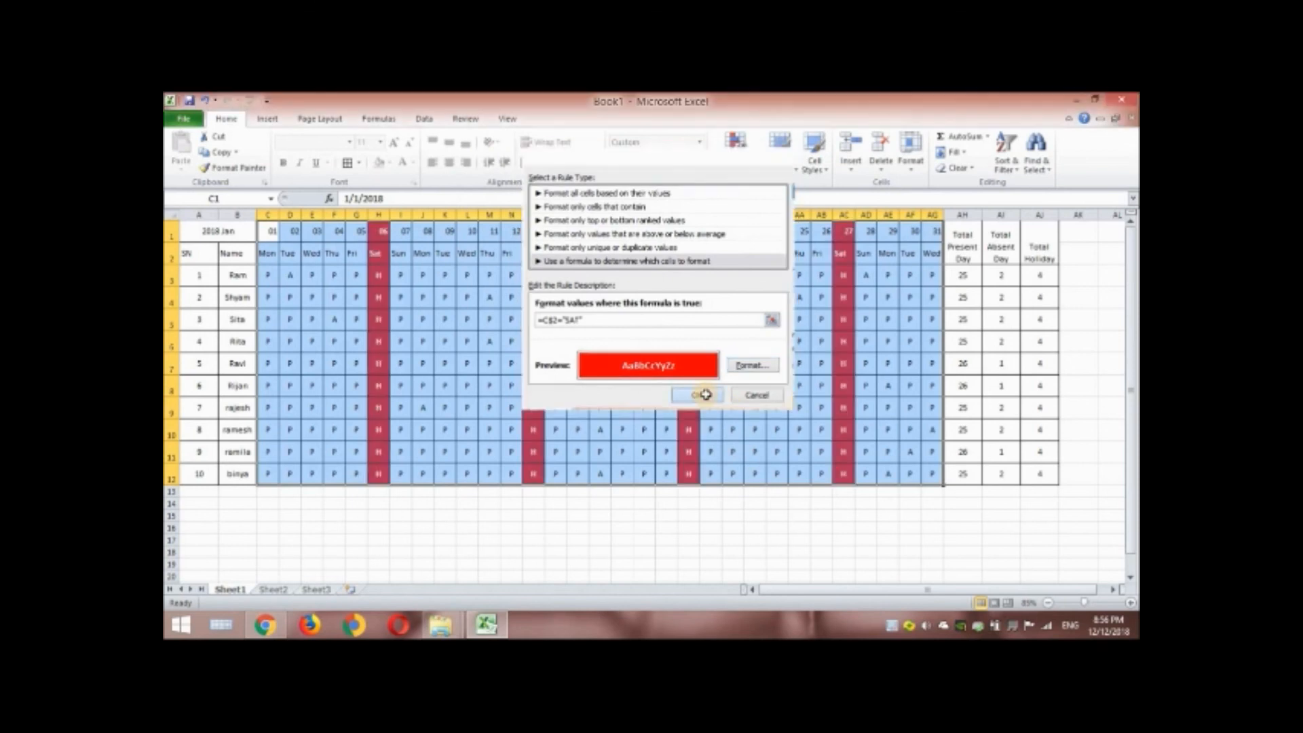
{"action": "left_click", "coordinate": [467, 364]}
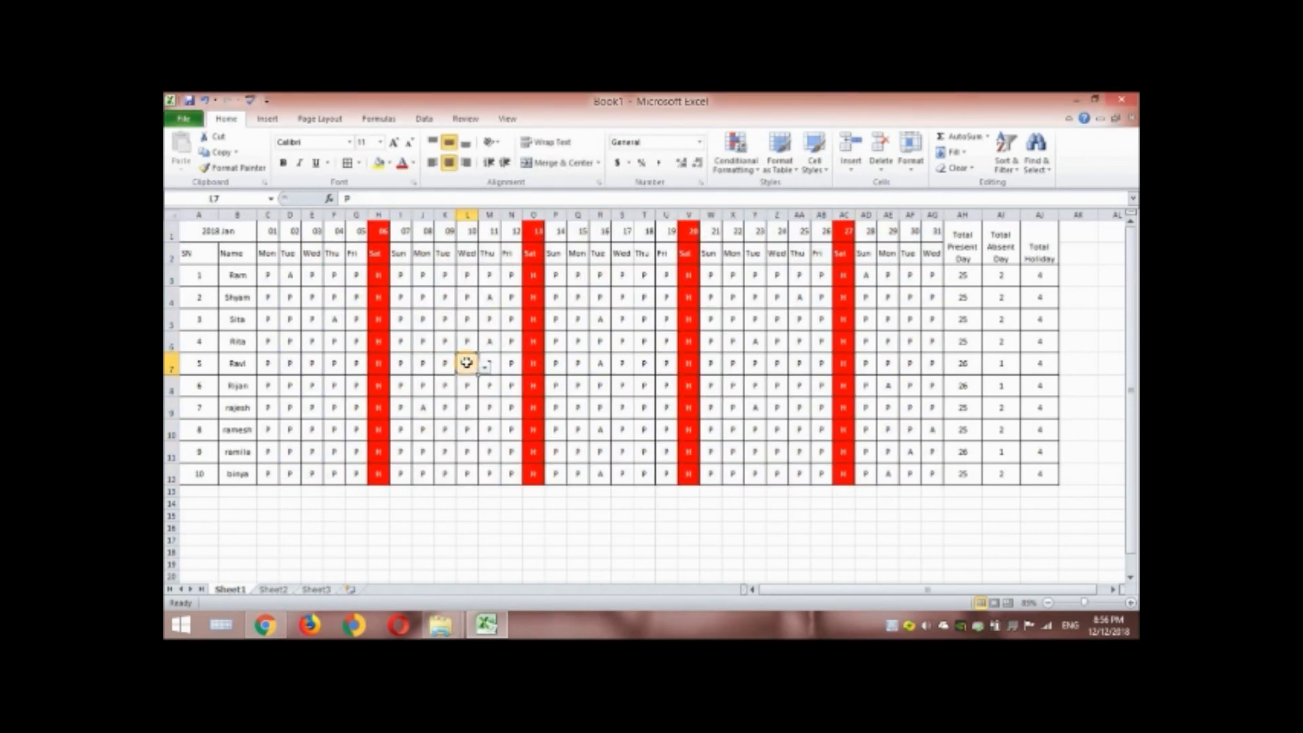